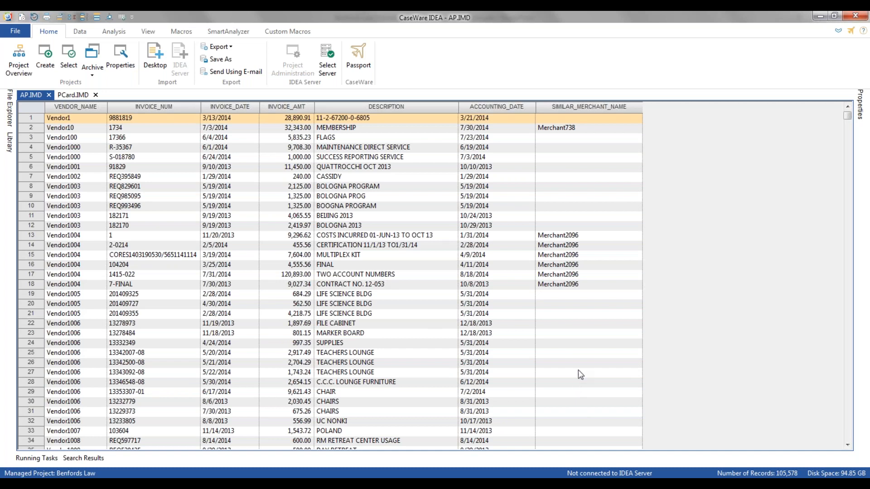
# Extract duplicate records from the AP database into the file Duplicate, keyed on VENDOR_NAME, INVOICE_NUM, INVOICE_DATE and INVOICE_AMT, all ascending.
pyautogui.click(576, 245)
pyautogui.click(61, 248)
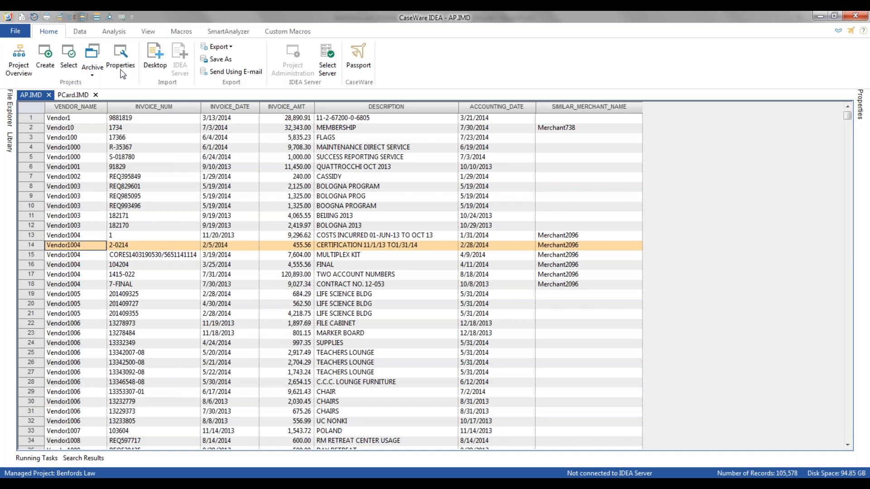
pyautogui.click(111, 34)
pyautogui.click(211, 50)
pyautogui.click(206, 62)
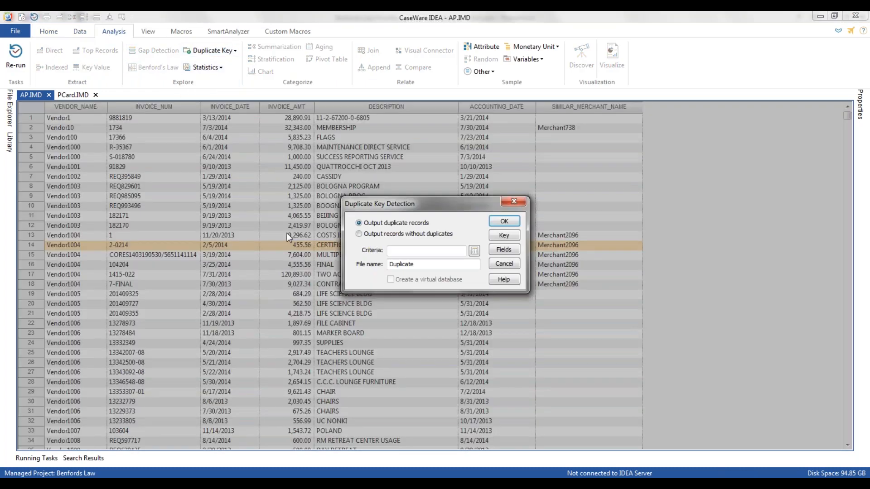
pyautogui.click(504, 235)
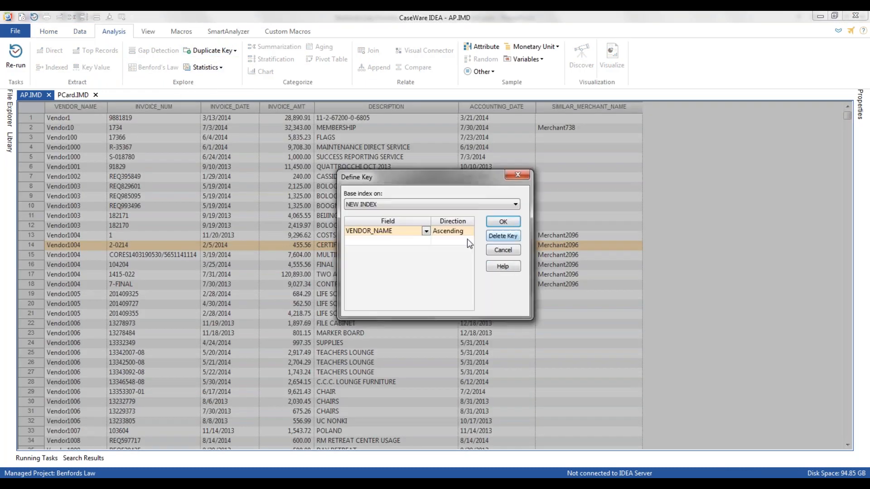
pyautogui.click(422, 240)
pyautogui.click(426, 241)
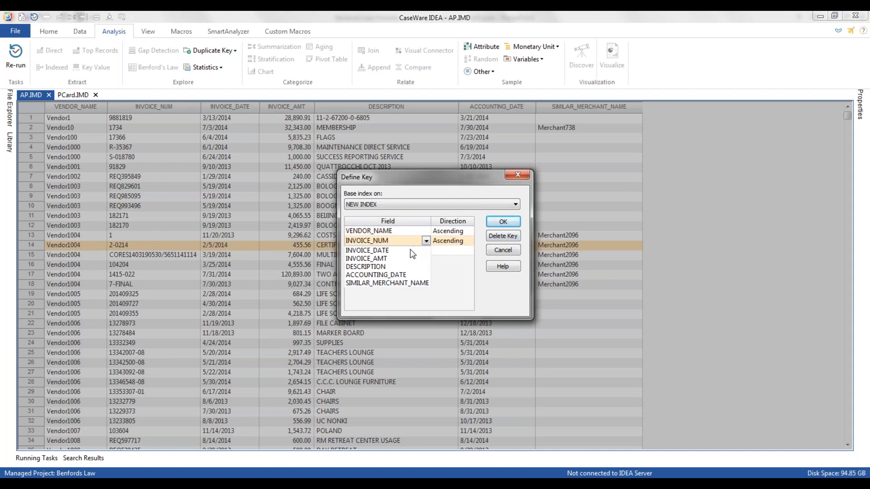
pyautogui.click(437, 260)
pyautogui.click(417, 249)
pyautogui.click(422, 262)
pyautogui.click(448, 279)
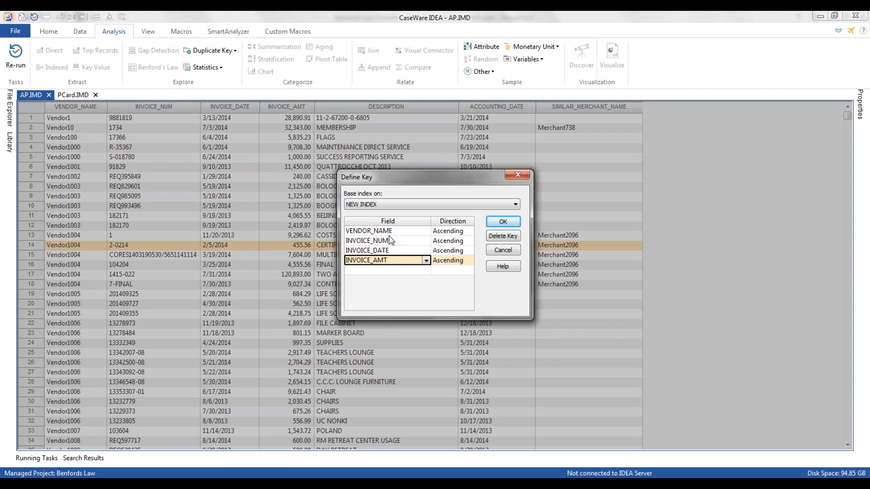
pyautogui.click(513, 224)
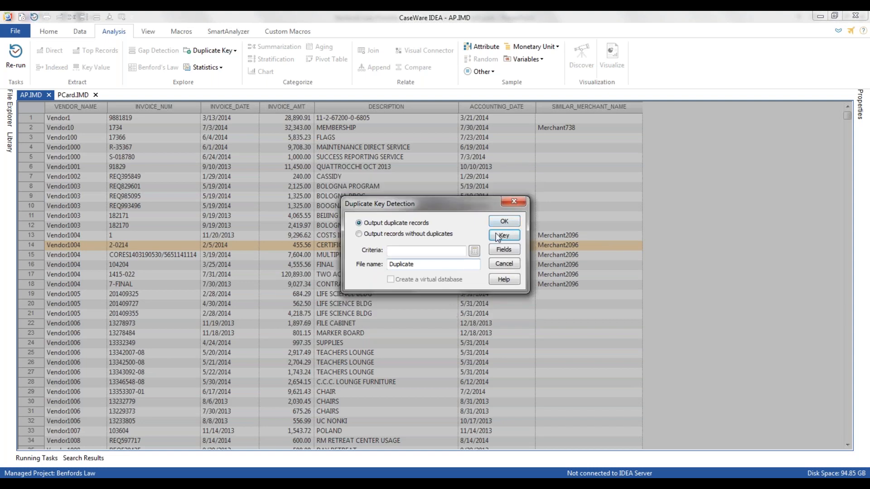
pyautogui.click(502, 221)
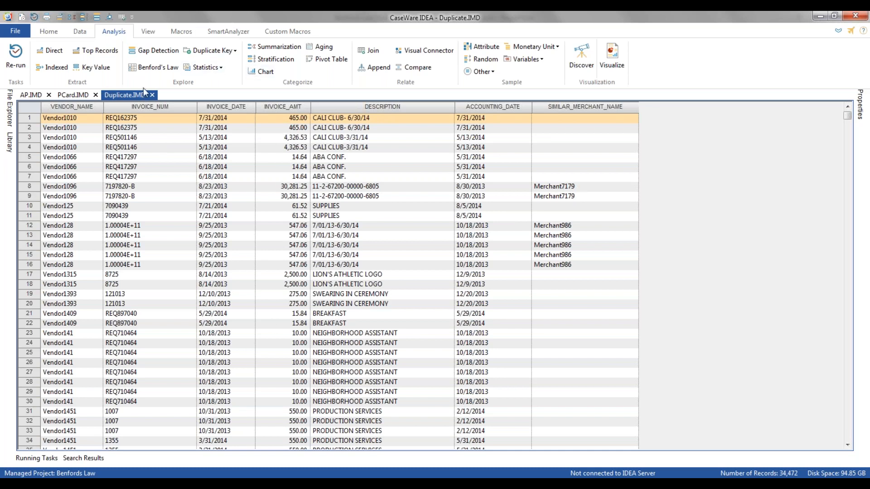
# Run a Benford's Law analysis on the positive INVOICE_AMT values of the AP database, giving the result a new name.
pyautogui.click(39, 96)
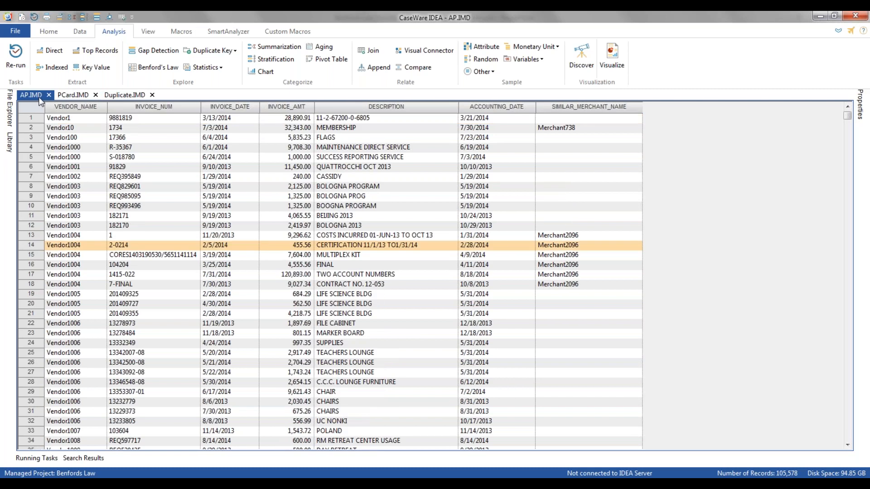
pyautogui.click(146, 67)
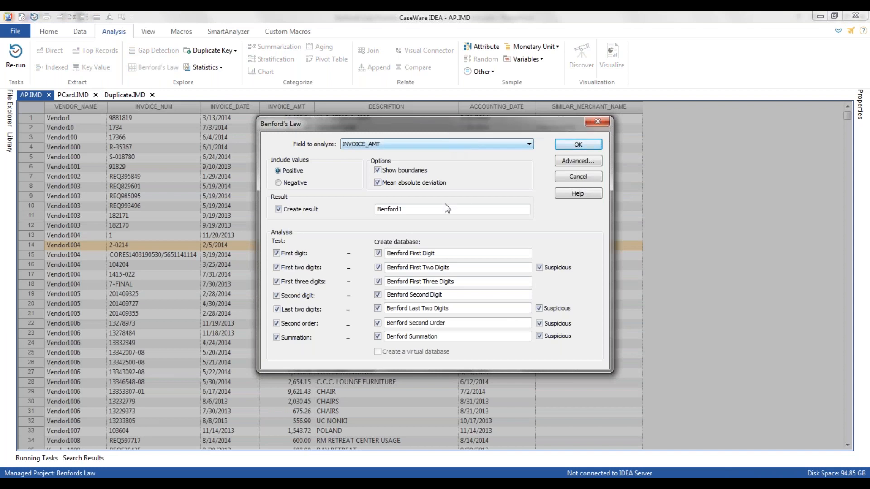
pyautogui.press('BackSpace')
pyautogui.write('Debinar')
pyautogui.click(578, 144)
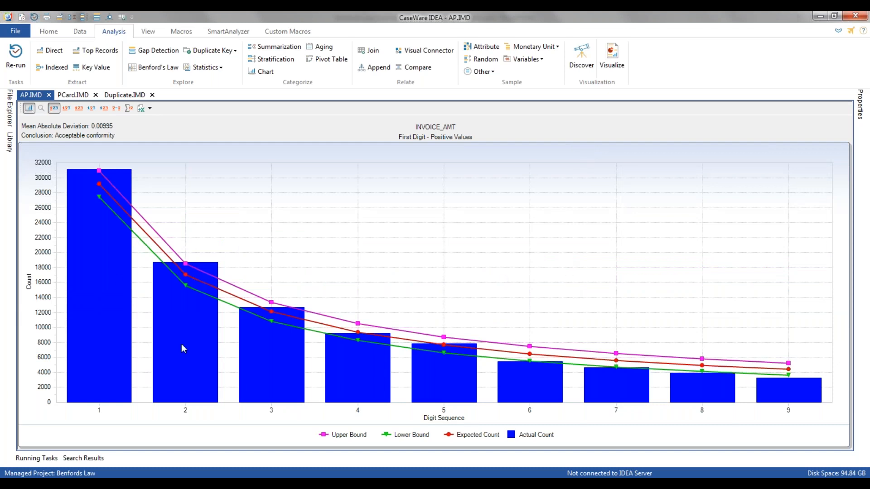
# Examine the first-digit, second-digit and first-three-digits Benford charts for bars outside the expected bounds.
pyautogui.moveTo(813, 404)
pyautogui.click(90, 108)
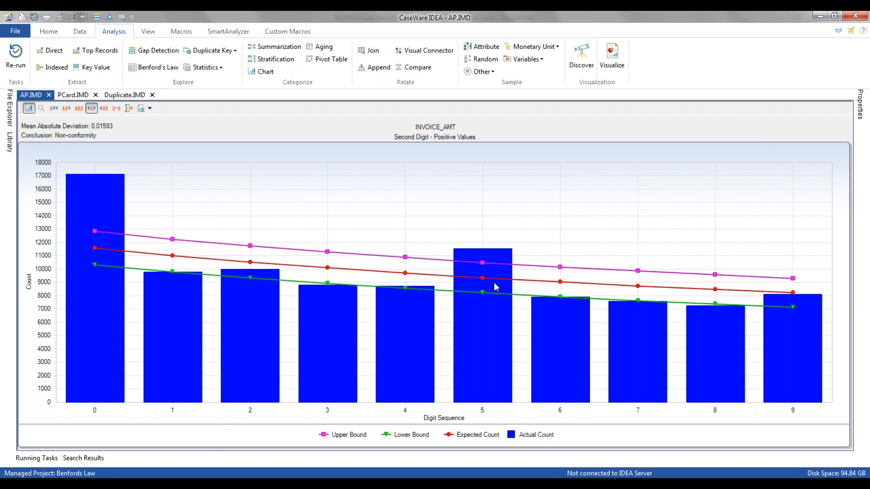
pyautogui.moveTo(481, 271)
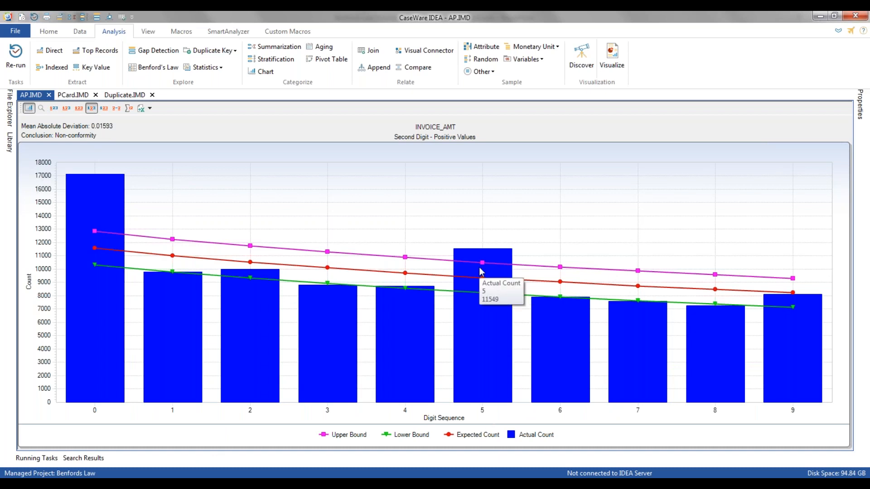
pyautogui.moveTo(87, 206)
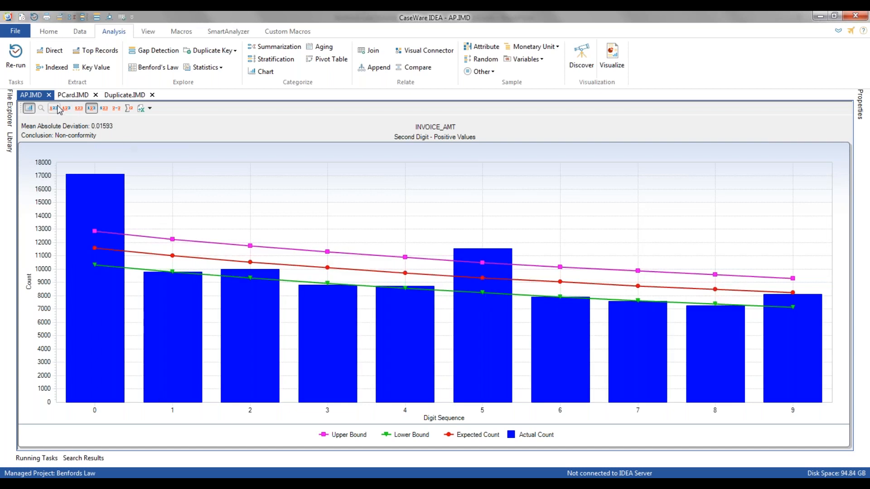
pyautogui.click(79, 109)
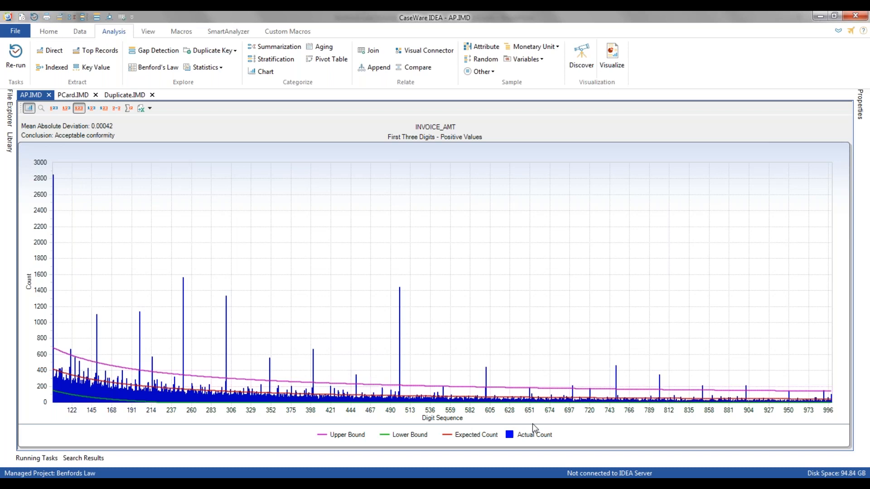
# Examine the first-two-digits Benford chart and check which digit pairs are marked highly suspicious or suspicious.
pyautogui.click(66, 108)
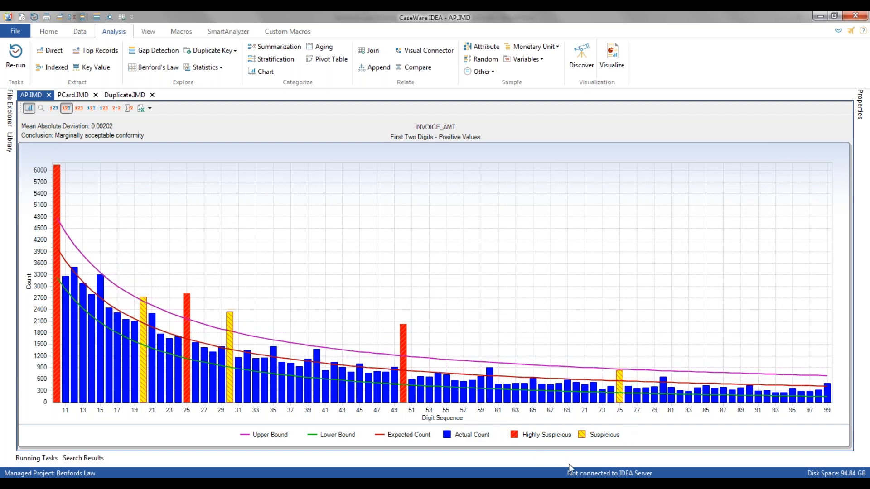
pyautogui.moveTo(405, 350)
pyautogui.moveTo(58, 170)
pyautogui.moveTo(57, 393)
pyautogui.moveTo(144, 395)
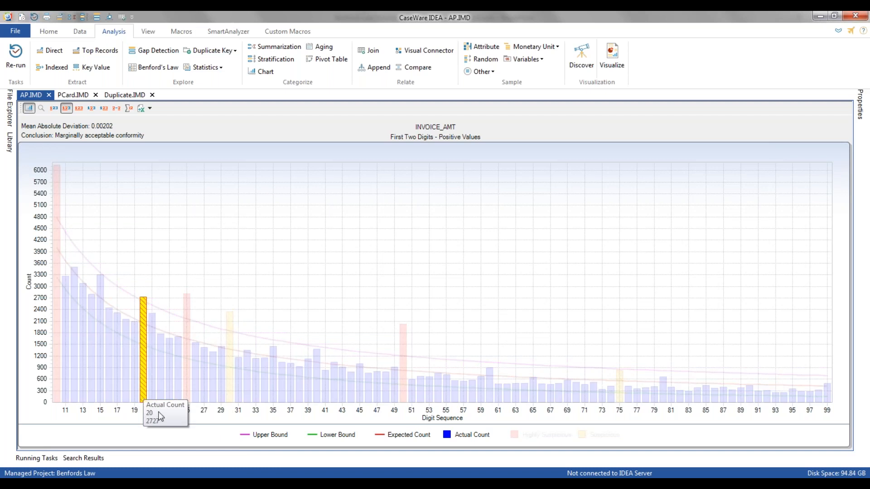
pyautogui.moveTo(231, 399)
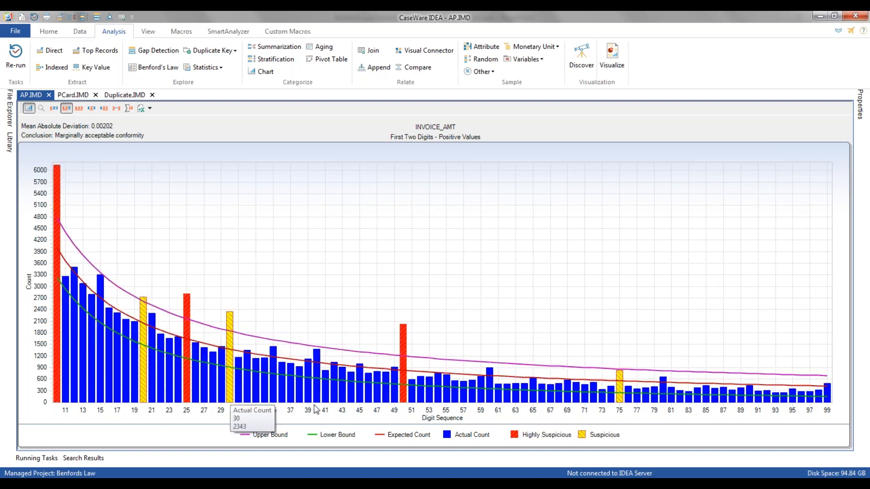
pyautogui.moveTo(626, 397)
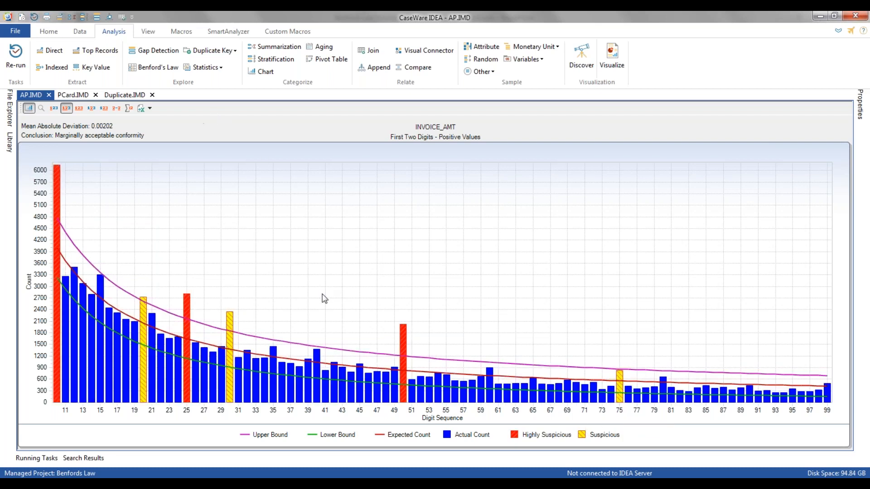
pyautogui.moveTo(356, 352)
# Begin a virtual numeric field BENFORD_RATING in the Duplicate database and load the saved equation AP Benford Risk Value Duplicates.EQX for it.
pyautogui.click(129, 95)
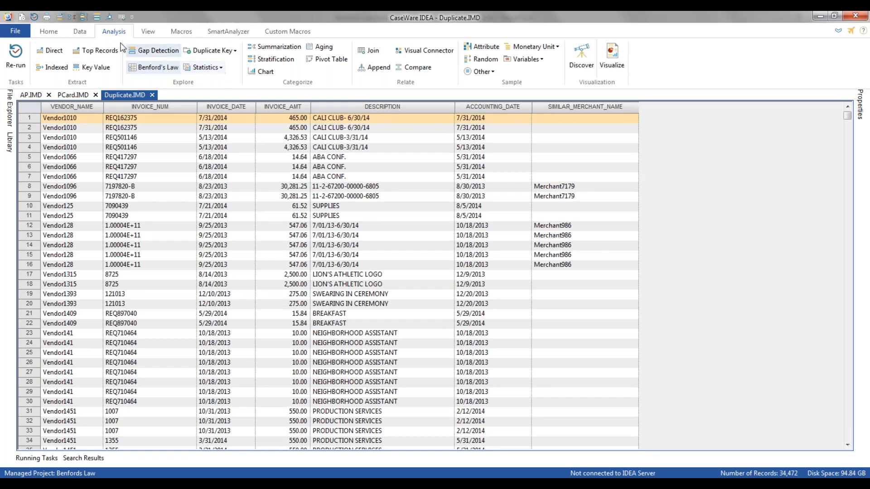
pyautogui.click(86, 32)
pyautogui.click(149, 58)
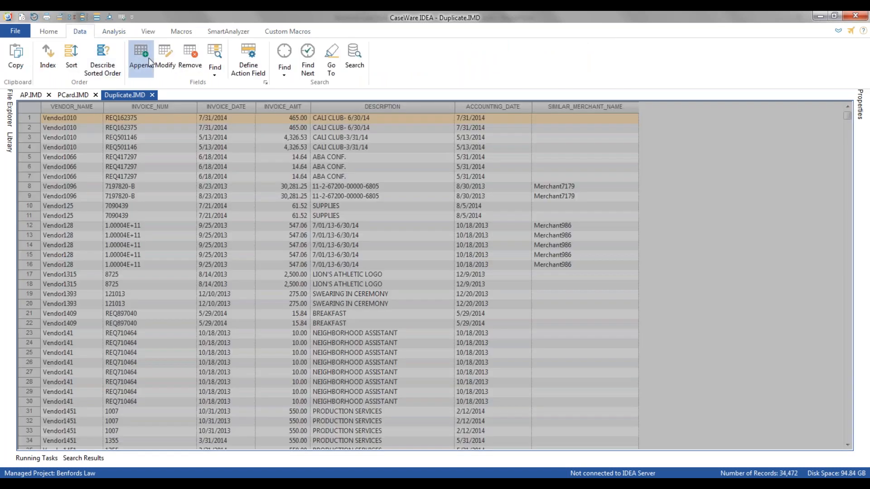
pyautogui.write('BENFORD RATING')
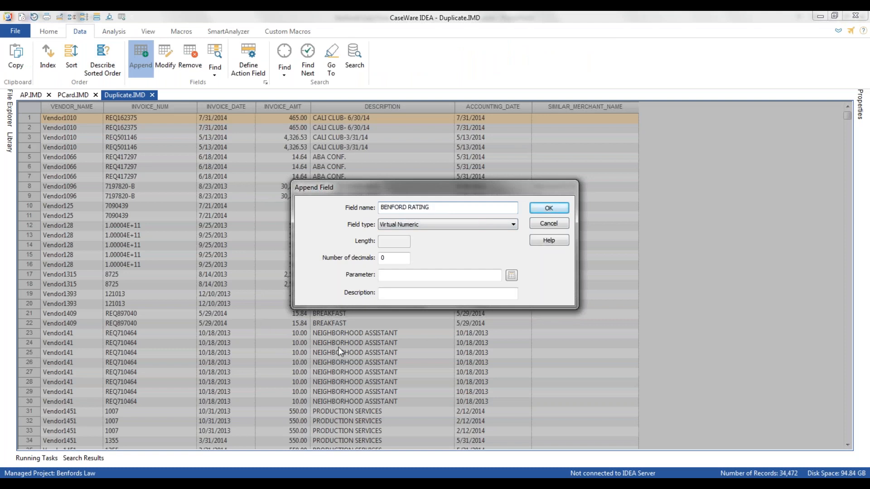
pyautogui.click(512, 275)
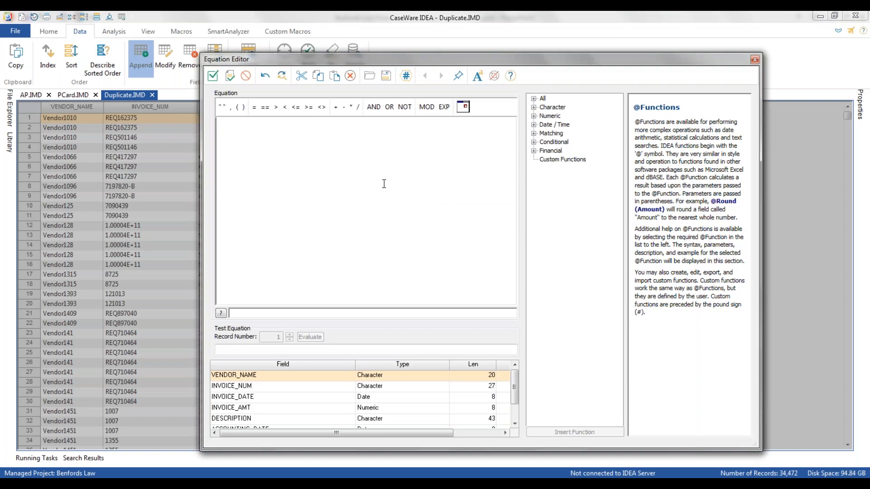
pyautogui.click(370, 76)
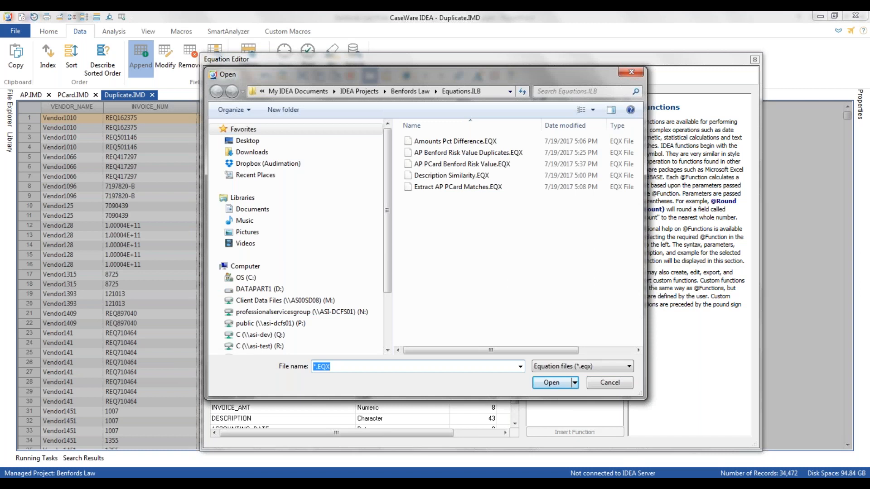
pyautogui.click(451, 154)
pyautogui.click(551, 383)
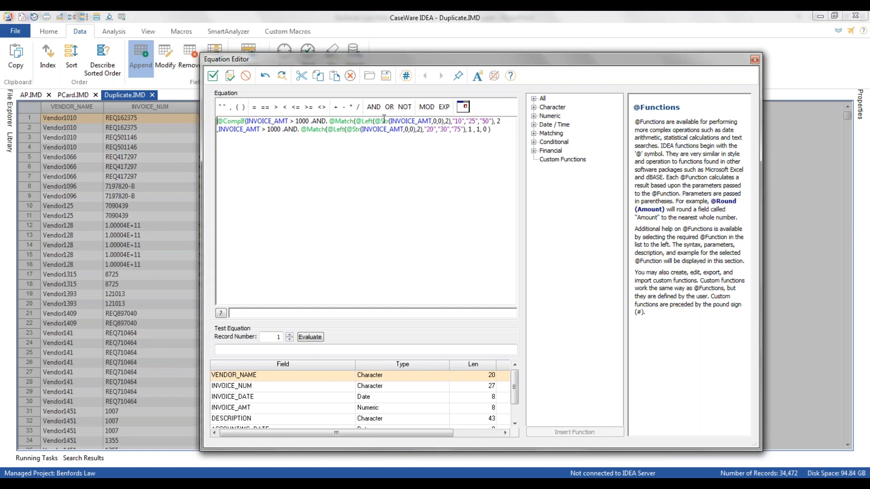
# Check the equation's digit matches and rating values, and append the BENFORD_RATING field with it and 0 decimals.
pyautogui.click(453, 121)
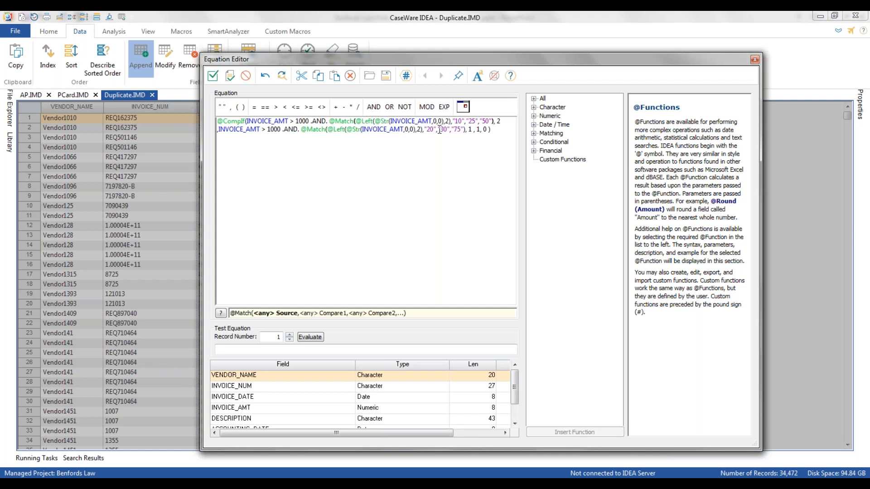
pyautogui.doubleClick(447, 121)
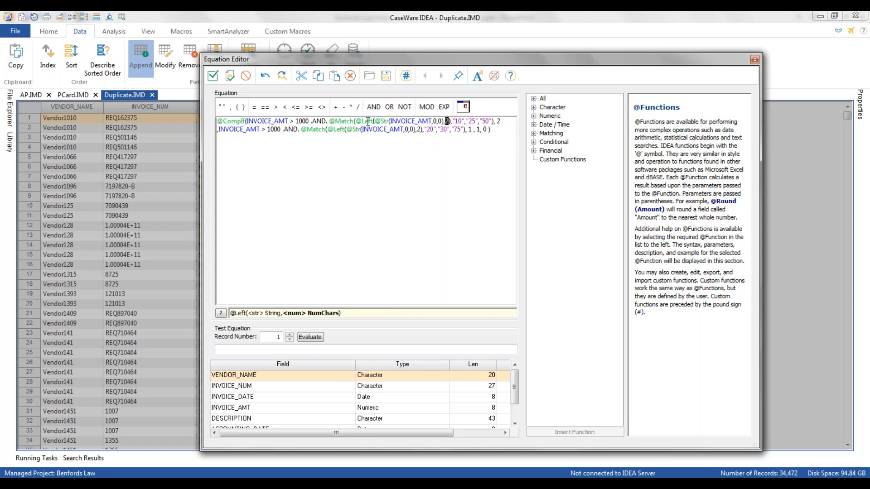
pyautogui.click(340, 123)
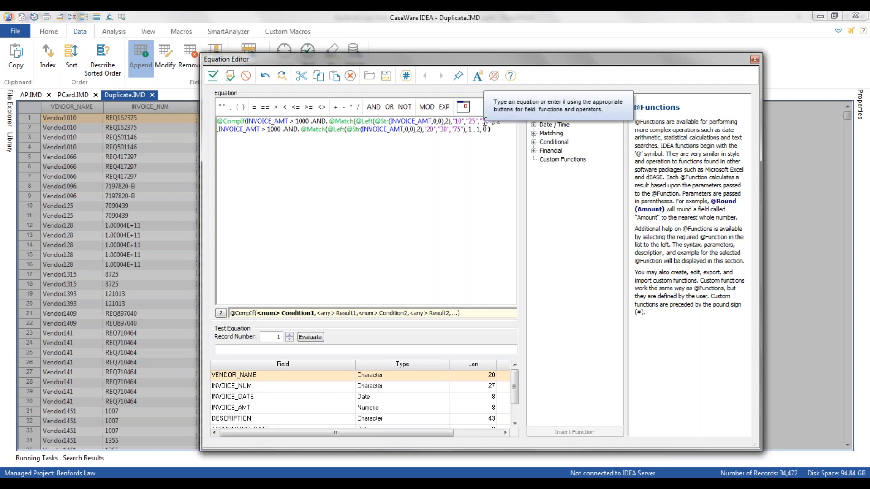
pyautogui.moveTo(502, 122); pyautogui.dragTo(497, 123)
pyautogui.click(239, 131)
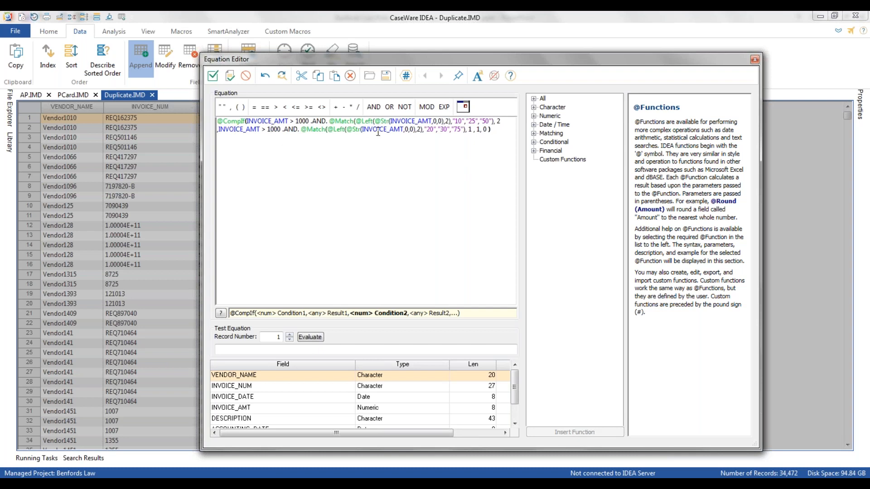
pyautogui.click(468, 130)
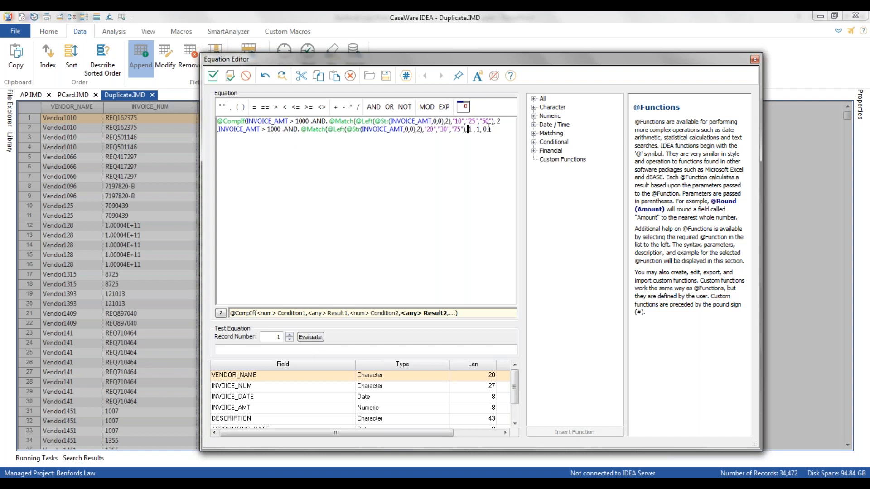
pyautogui.click(212, 76)
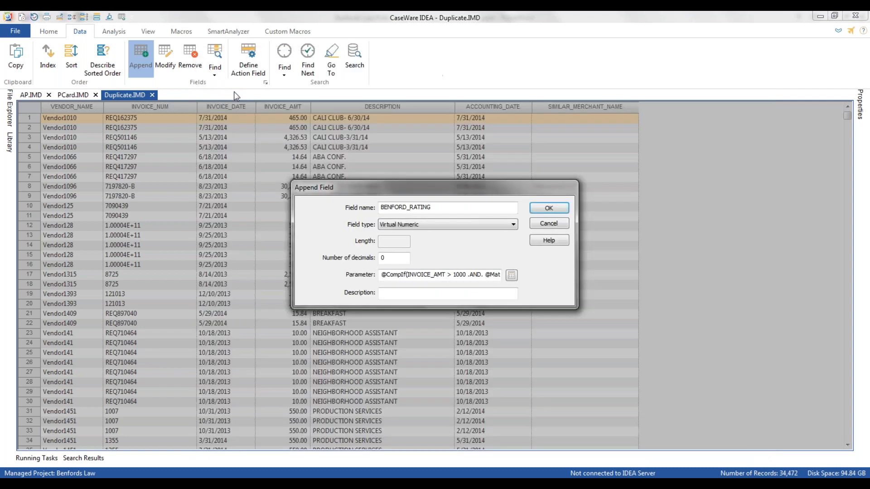
pyautogui.click(543, 207)
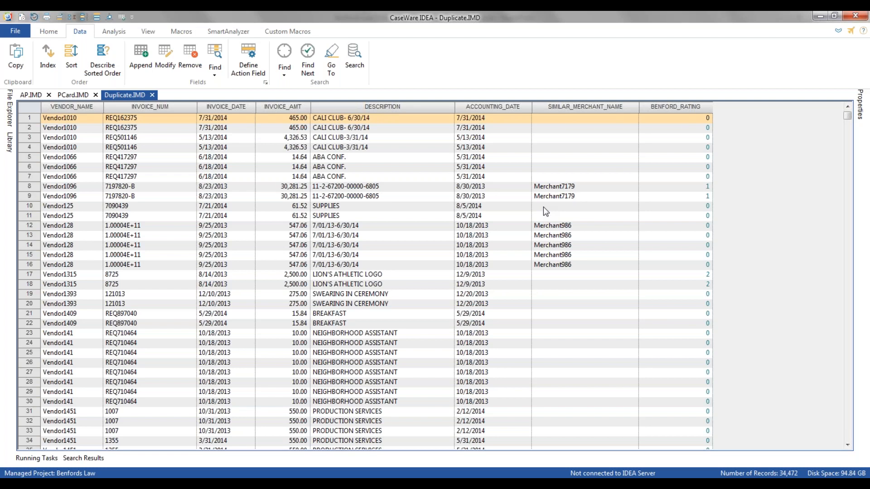
# Sort the Duplicate database by BENFORD_RATING in descending order.
pyautogui.click(671, 107)
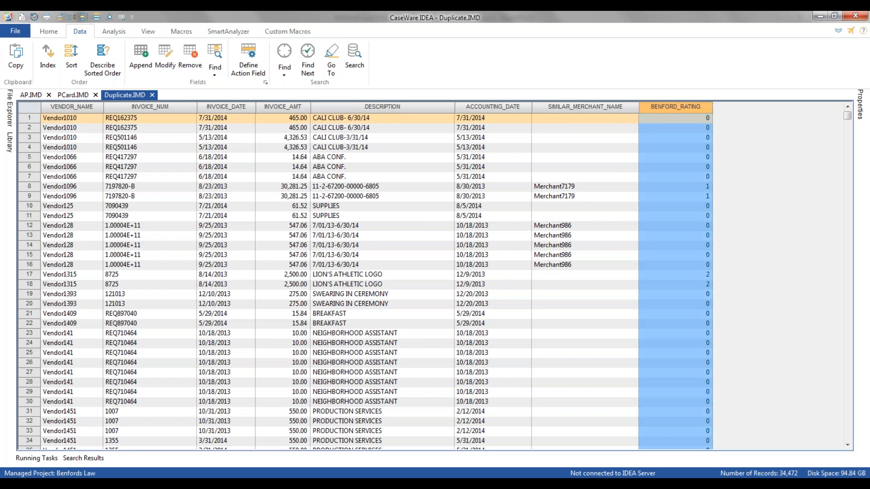
pyautogui.doubleClick(671, 107)
pyautogui.doubleClick(671, 107)
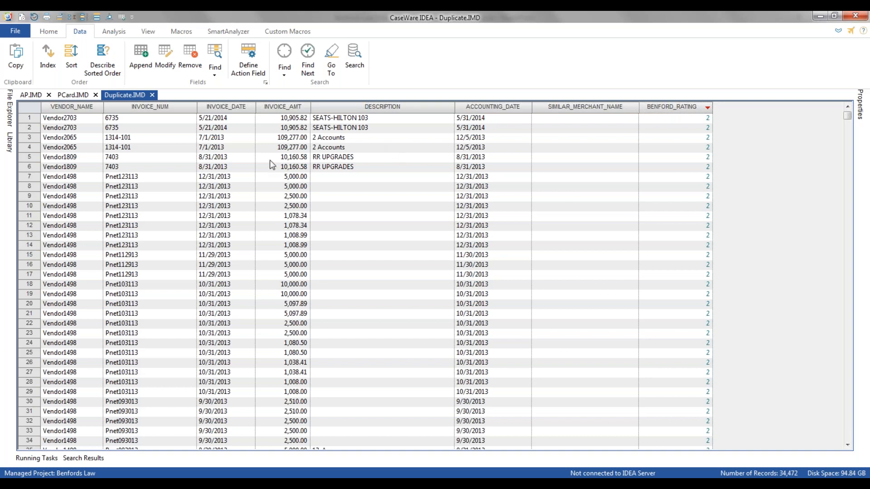
# Review the invoice amounts of the duplicate records with the highest Benford rating.
pyautogui.click(273, 118)
pyautogui.click(268, 130)
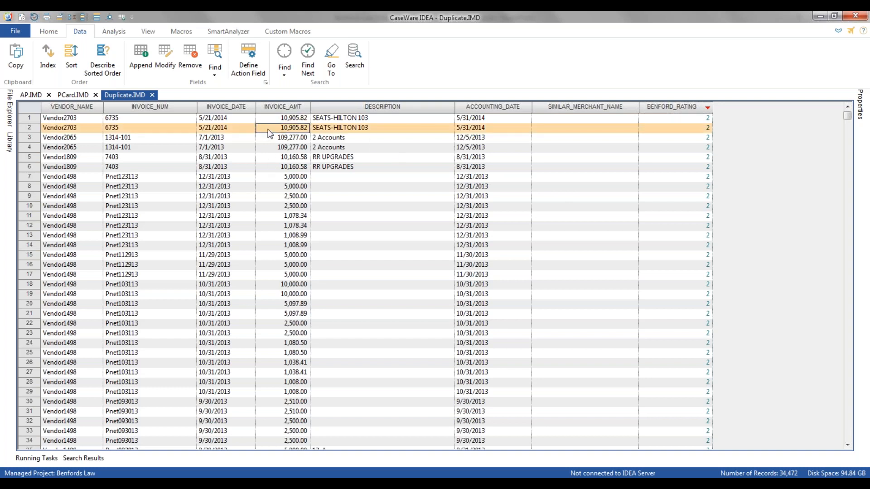
pyautogui.click(272, 139)
pyautogui.click(269, 150)
pyautogui.click(282, 206)
pyautogui.click(277, 313)
pyautogui.scroll(-4, 276, 312)
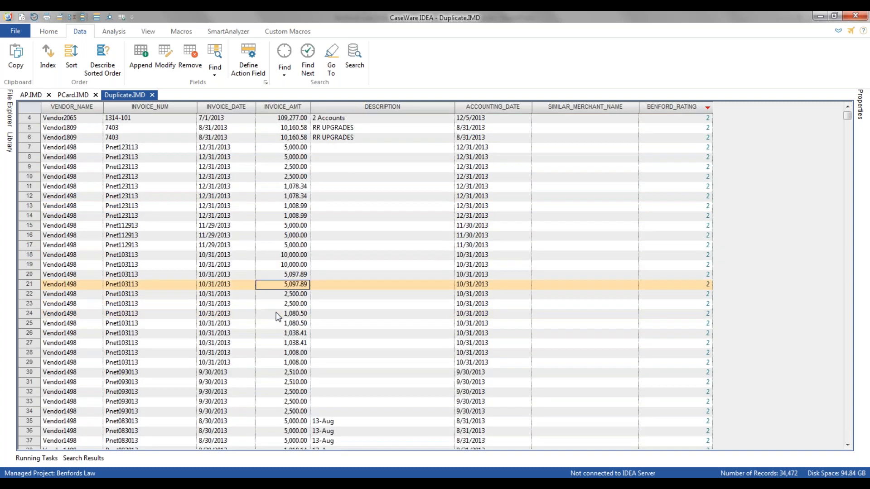
# Examine the duplicate records sorted by BENFORD_RATING down to the boundary between ratings 1 and 0.
pyautogui.scroll(-3, 283, 279)
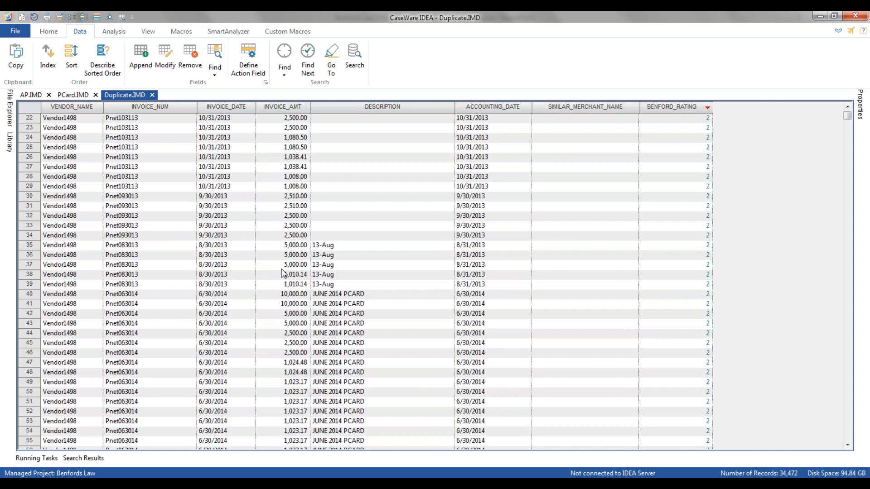
pyautogui.scroll(-14, 281, 273)
pyautogui.scroll(-5, 282, 273)
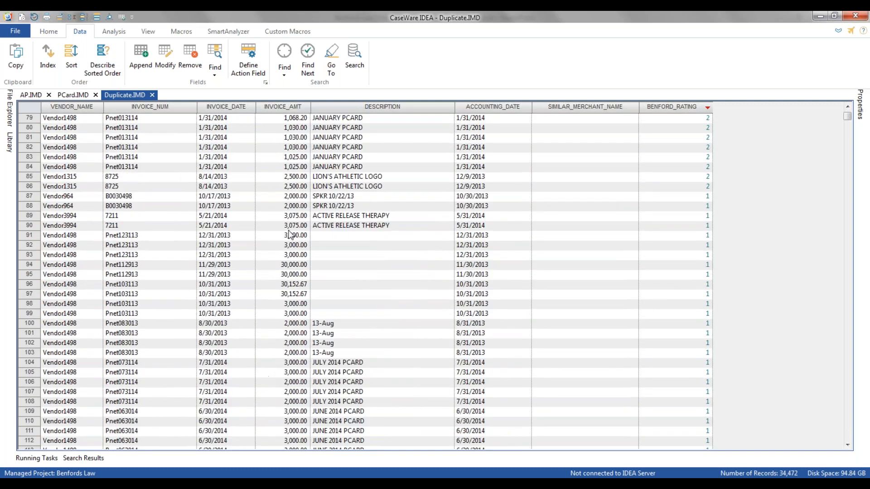
pyautogui.scroll(-1, 286, 335)
pyautogui.scroll(-20, 285, 335)
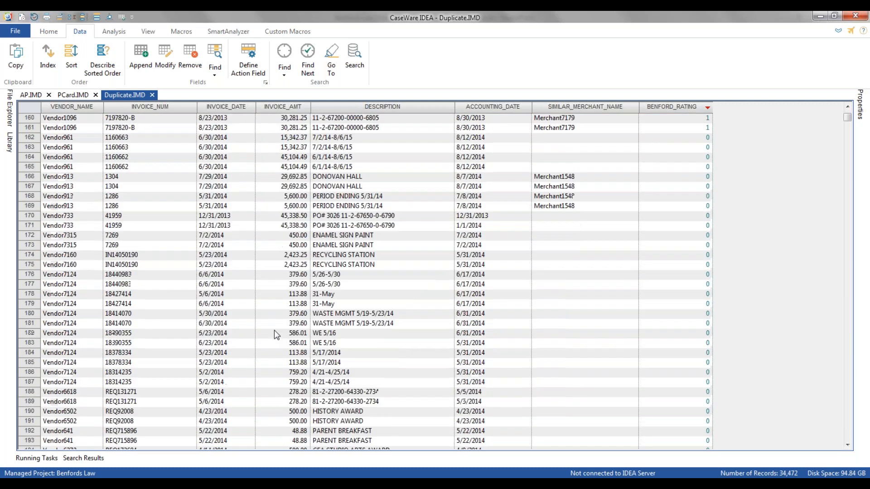
pyautogui.scroll(4, 297, 211)
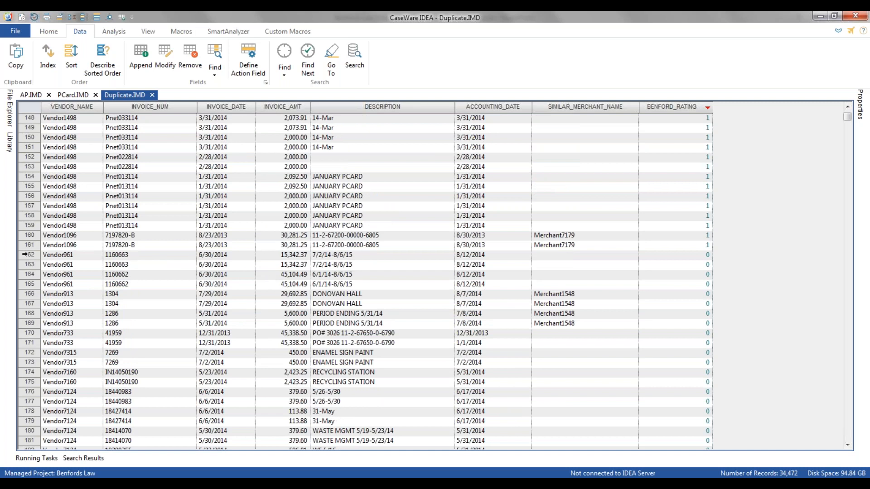
pyautogui.click(25, 255)
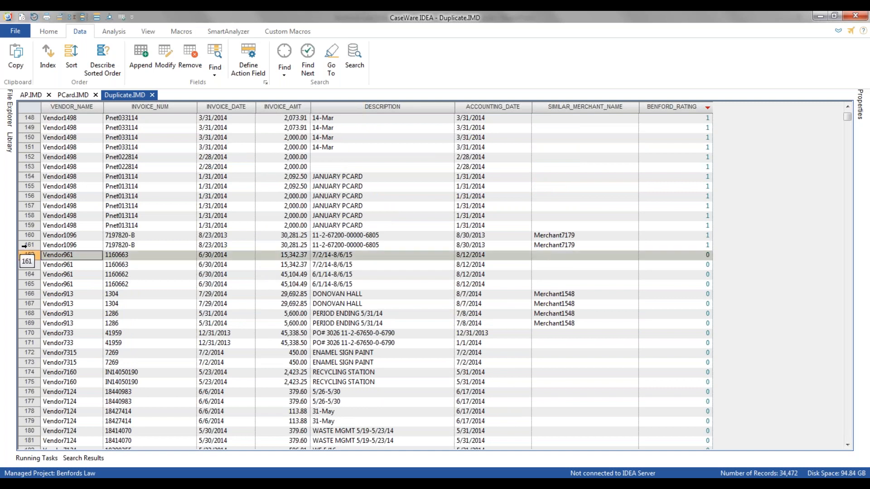
pyautogui.click(24, 246)
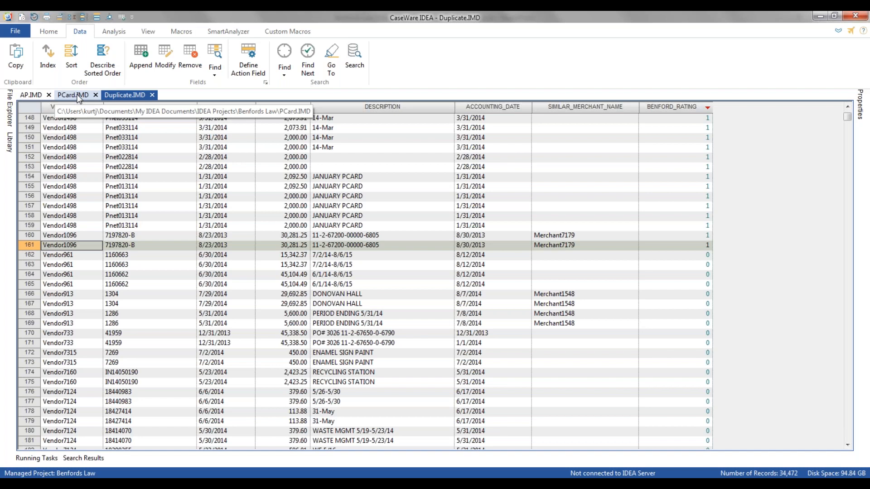
# Switch to the AP database and display its data records in place of the Benford chart.
pyautogui.click(26, 95)
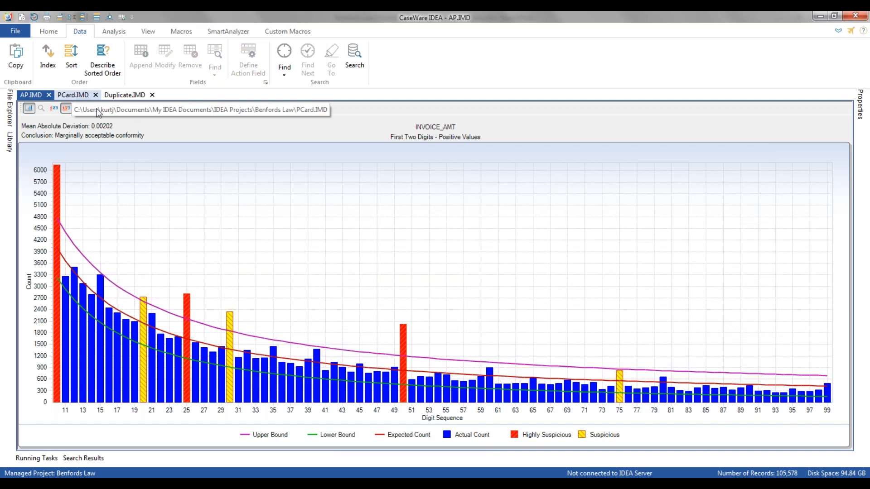
pyautogui.click(855, 110)
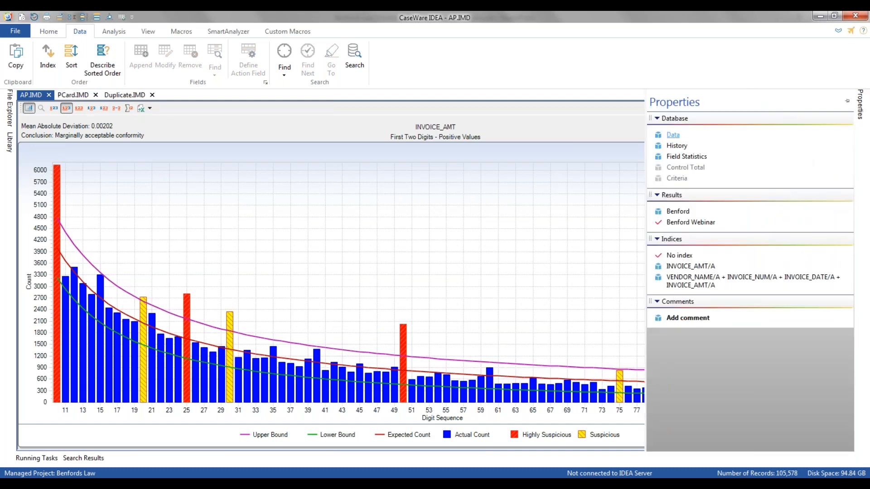
pyautogui.click(675, 136)
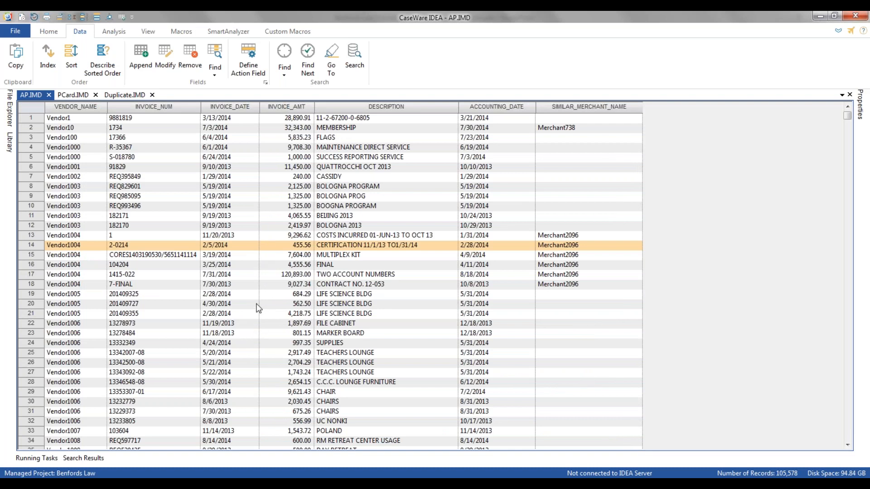
# Start a Visual Connector relation on AP, add the PCard database, and link AP's similar merchant name field to PCard's MERCHANT_NAME.
pyautogui.click(116, 31)
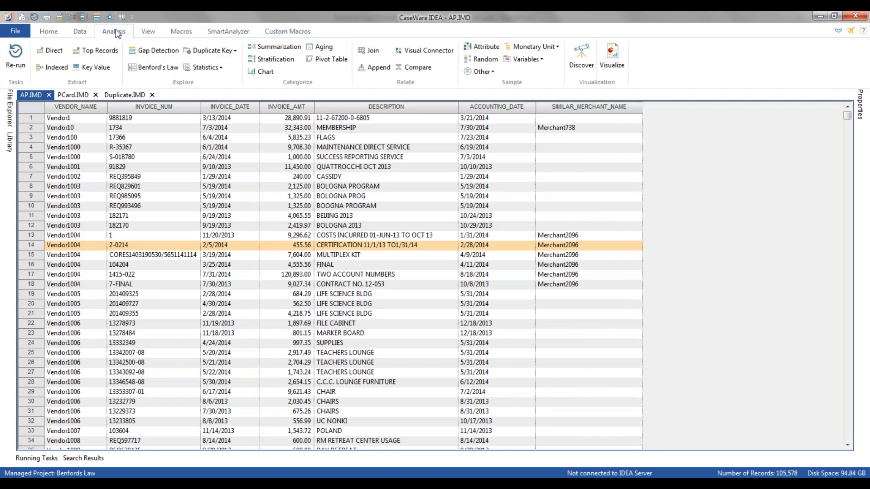
pyautogui.click(446, 51)
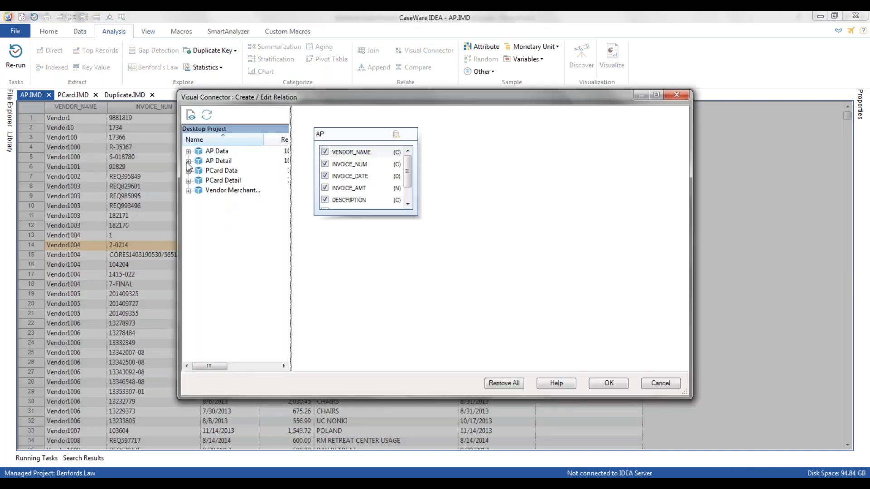
pyautogui.click(188, 171)
pyautogui.doubleClick(225, 181)
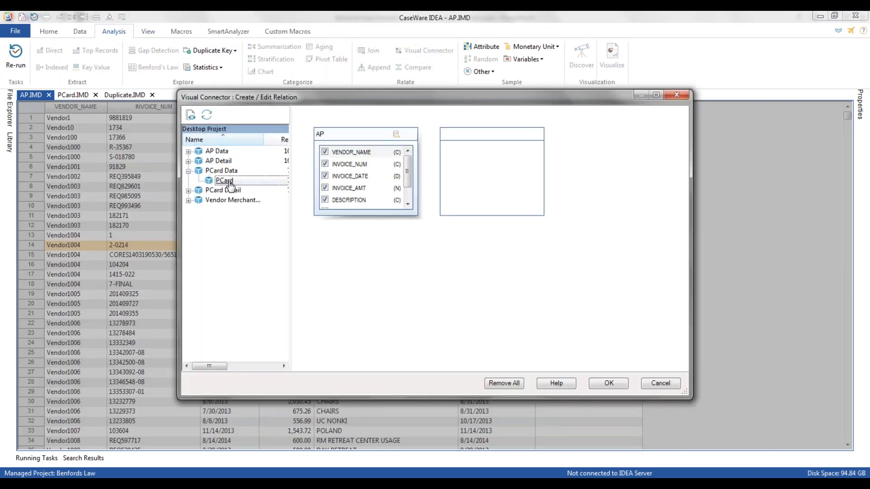
pyautogui.scroll(-1, 407, 199)
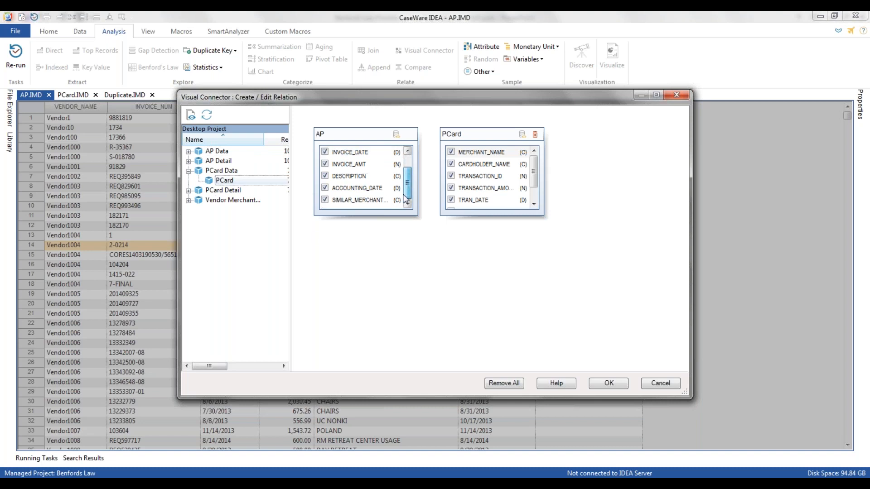
pyautogui.moveTo(385, 200); pyautogui.dragTo(469, 155)
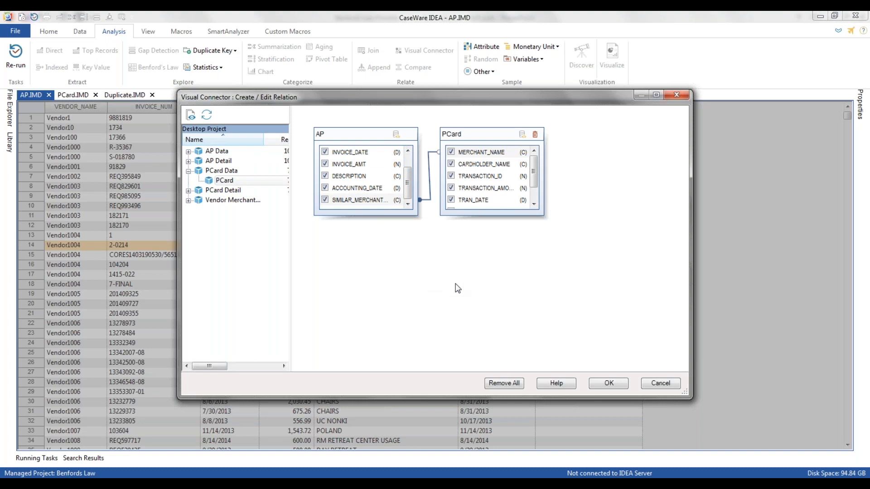
# Create the matches-only output database AP PCard M2M Match, with the database name appended to the output fields.
pyautogui.click(608, 384)
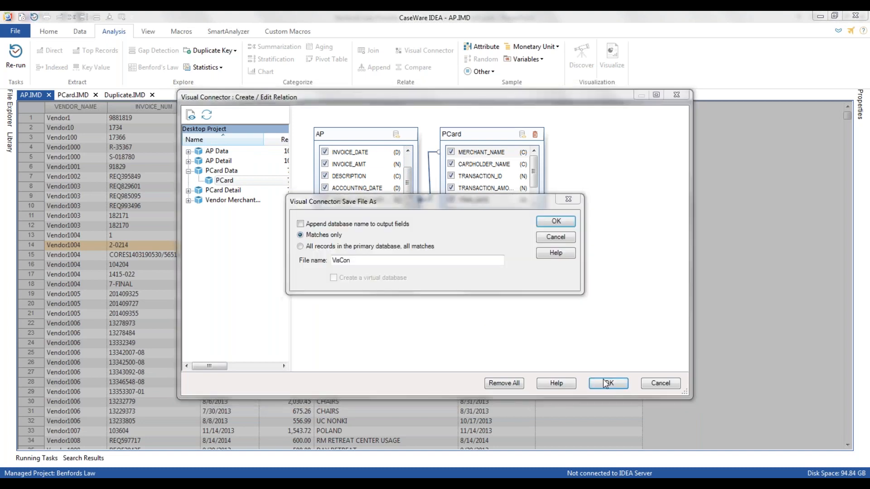
pyautogui.click(300, 224)
pyautogui.moveTo(385, 261); pyautogui.dragTo(320, 259)
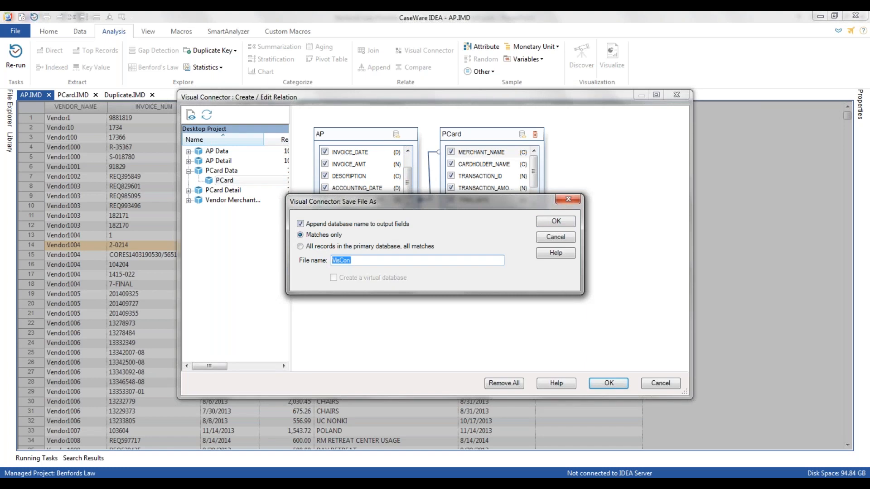
pyautogui.write('AP PCard M2M Match')
pyautogui.click(556, 222)
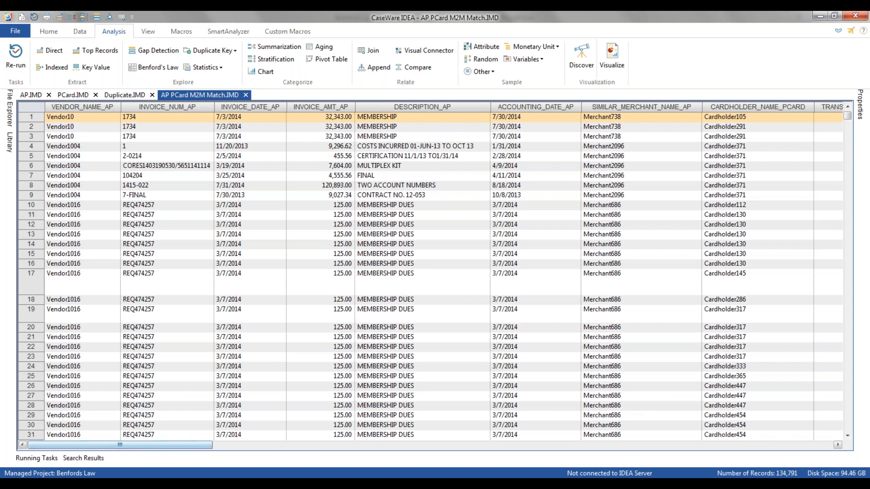
# Examine the DESCRIPTION_AP, TRAN_DESCRIPTION_PCARD and TRANSACTION_NOTES_PCARD fields of the matched records.
pyautogui.click(380, 108)
pyautogui.click(736, 447)
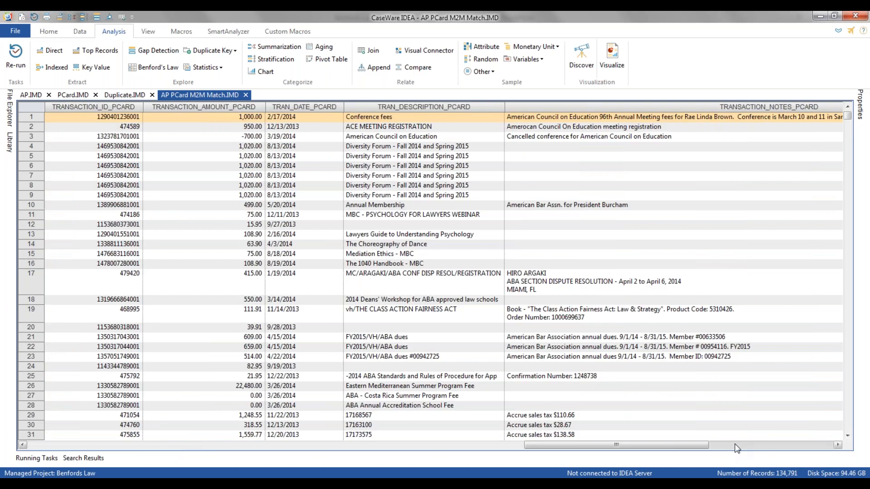
pyautogui.click(443, 106)
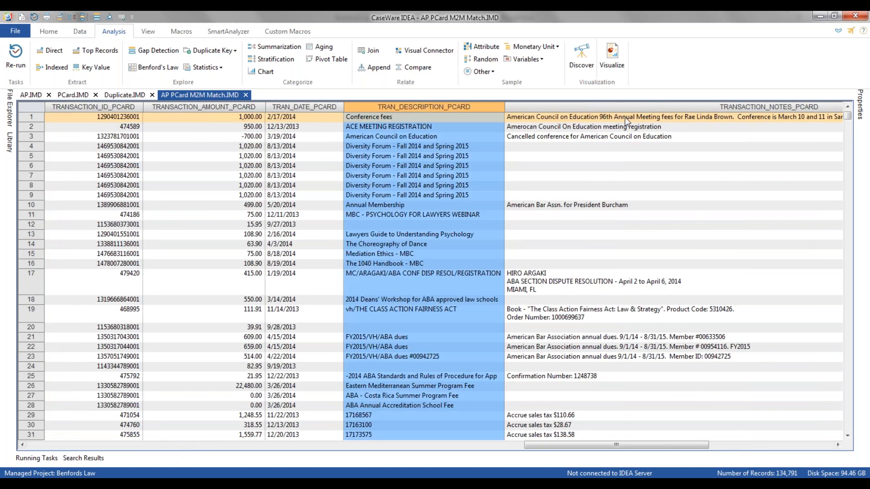
pyautogui.click(625, 107)
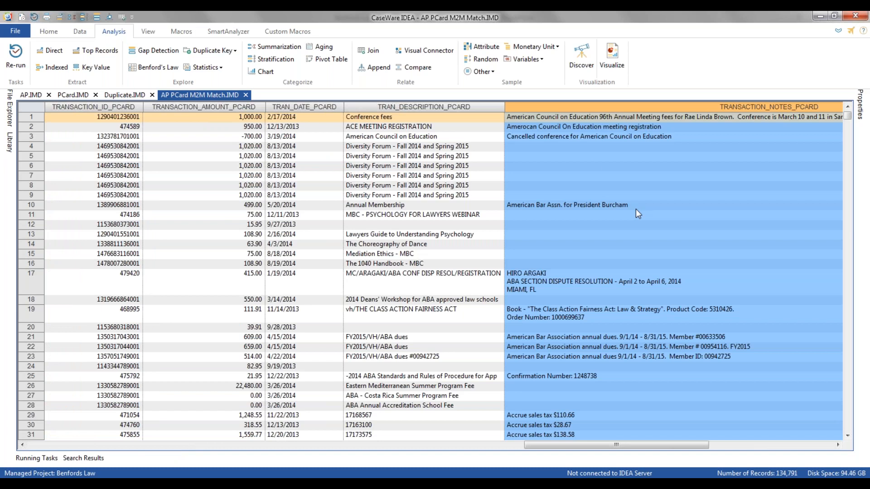
# Begin a virtual numeric field SIMILARITY_DESC with 5 decimals in the AP PCard M2M Match database.
pyautogui.click(78, 32)
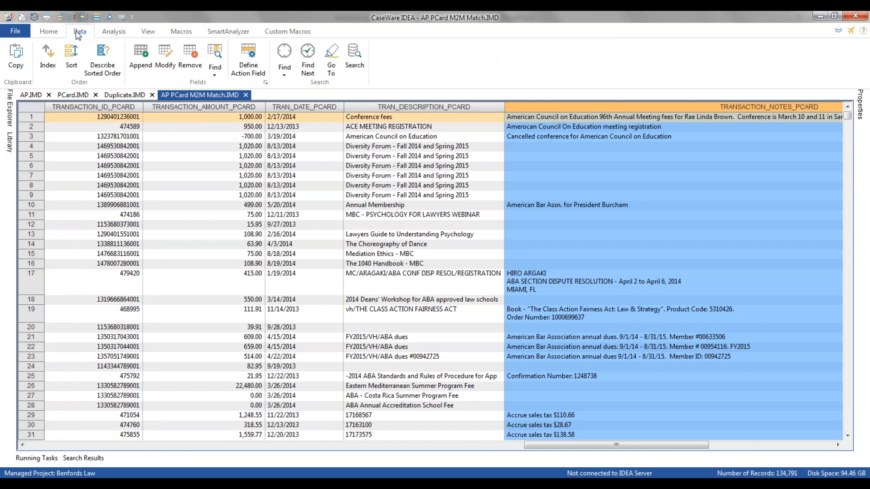
pyautogui.click(140, 56)
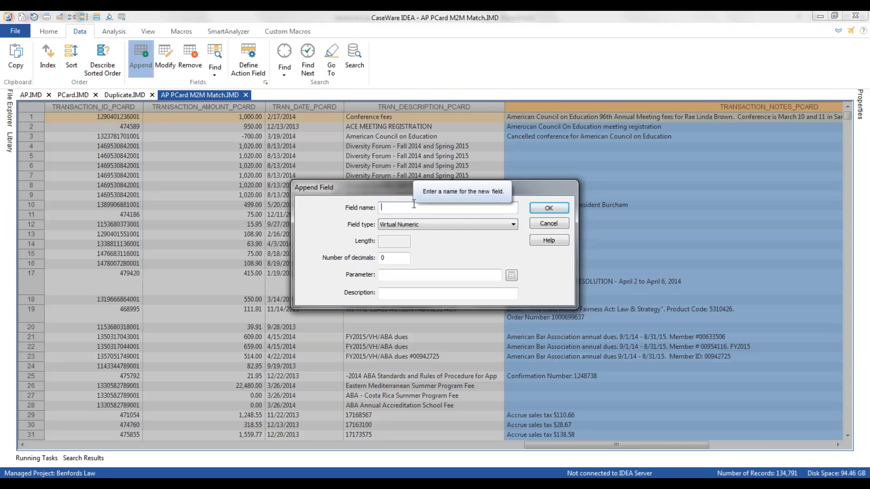
pyautogui.write('SMIIL')
pyautogui.press('BackSpace')
pyautogui.press('BackSpace')
pyautogui.write('IMILARITY DESC')
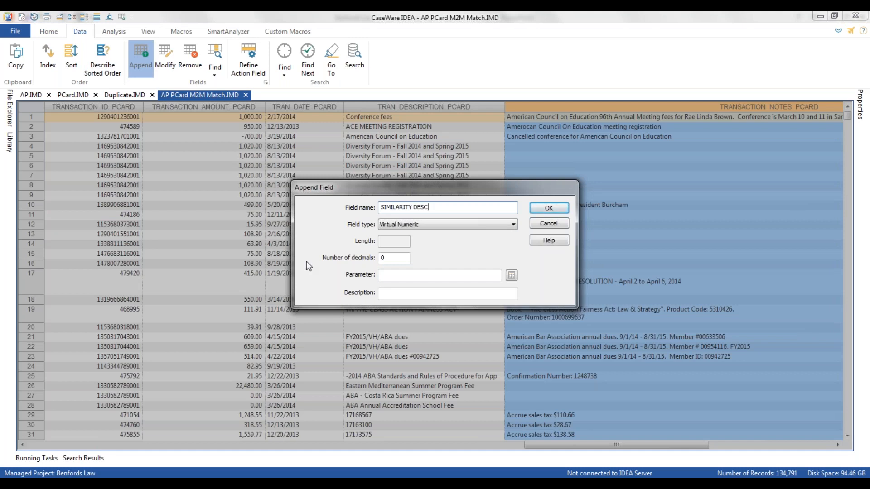
pyautogui.press('Tab')
pyautogui.press('Tab')
pyautogui.write('5')
# Load the saved equation Description Similarity.EQX, append the SIMILARITY_DESC field with it, and check the field's values.
pyautogui.click(511, 275)
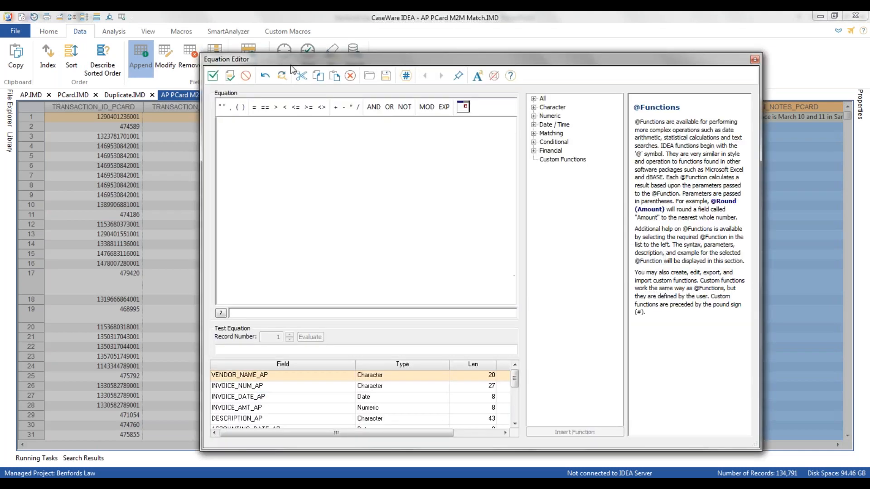
pyautogui.click(368, 76)
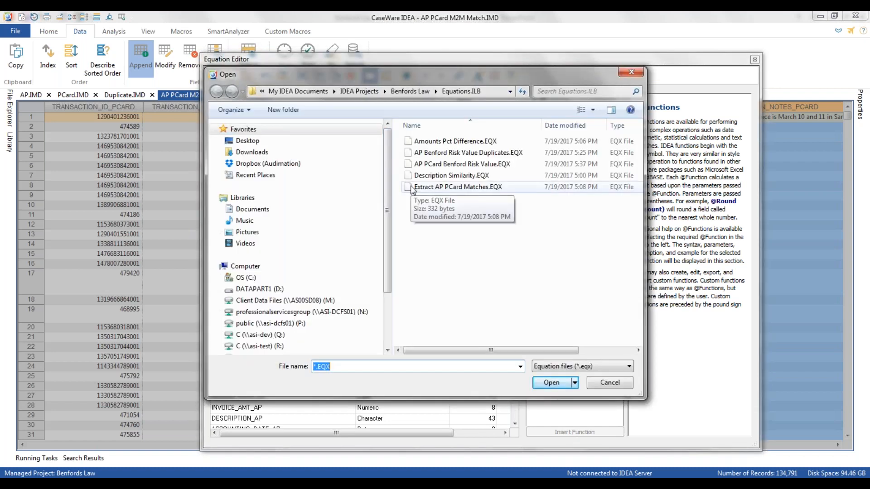
pyautogui.click(435, 176)
pyautogui.click(548, 384)
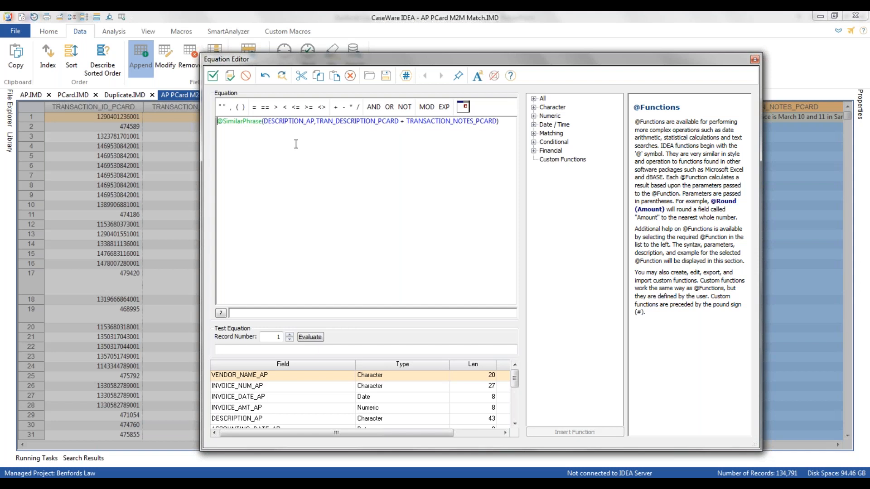
pyautogui.click(304, 122)
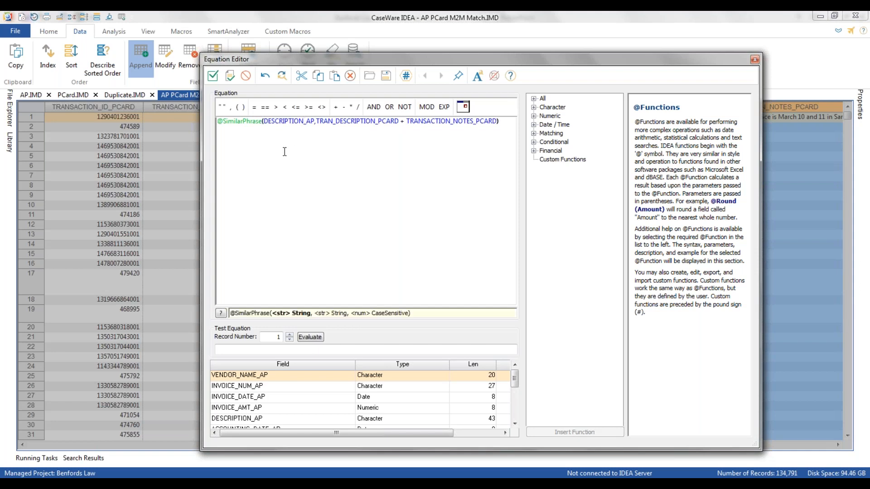
pyautogui.click(353, 121)
pyautogui.click(214, 77)
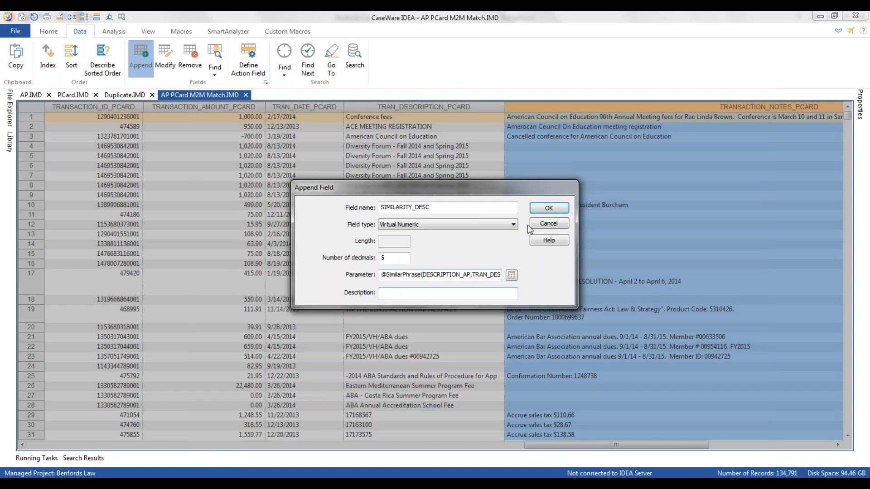
pyautogui.click(550, 205)
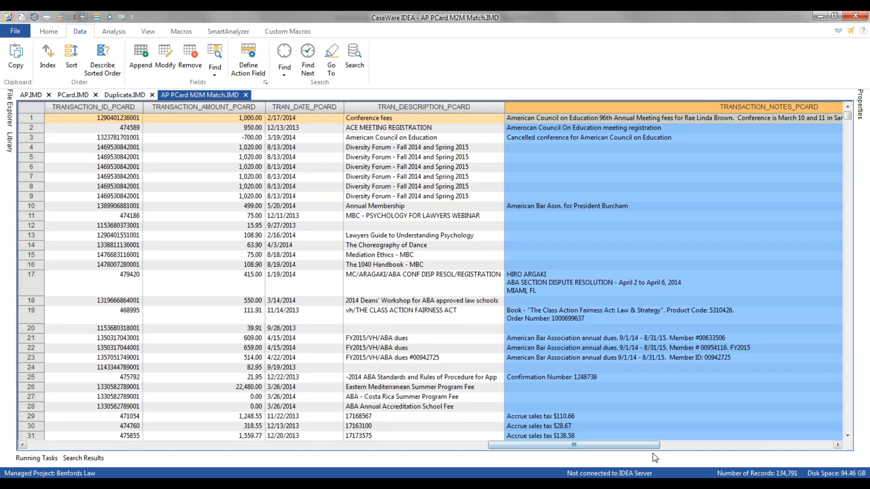
pyautogui.moveTo(614, 446); pyautogui.dragTo(743, 449)
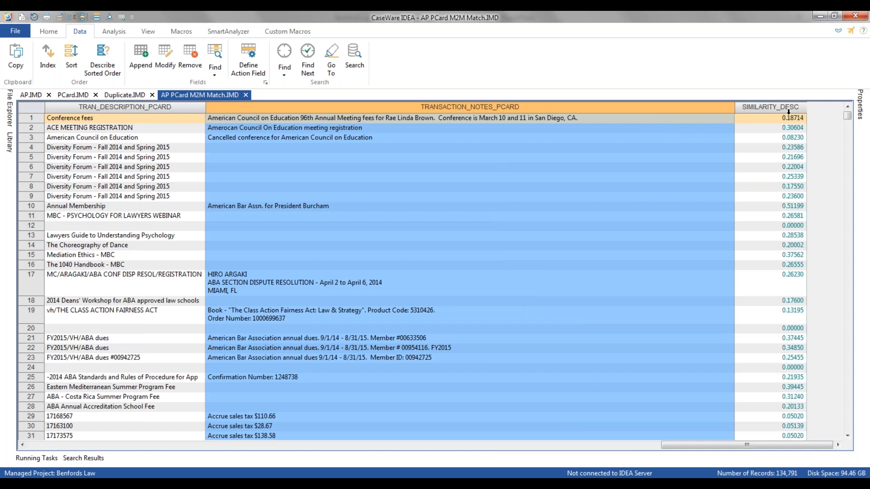
pyautogui.moveTo(802, 343)
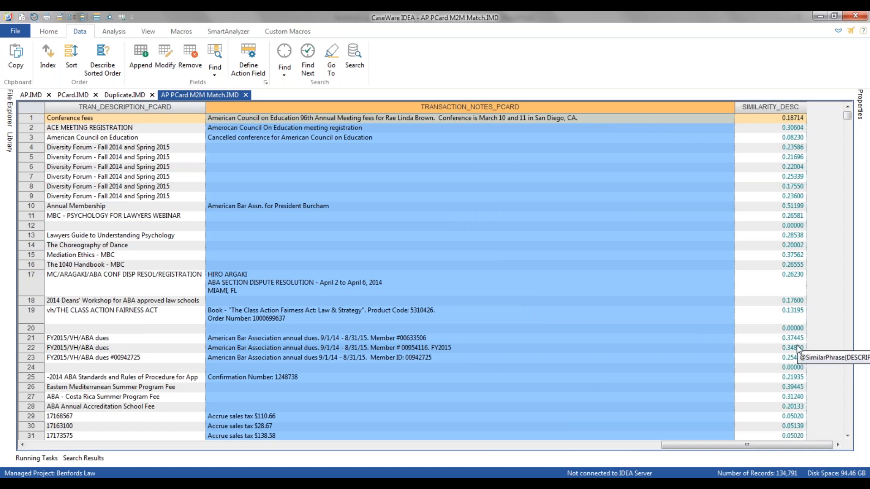
# Begin a virtual numeric field DIFF_INV_TRAN_AMTS with 2 decimals in the AP PCard M2M Match database.
pyautogui.click(141, 59)
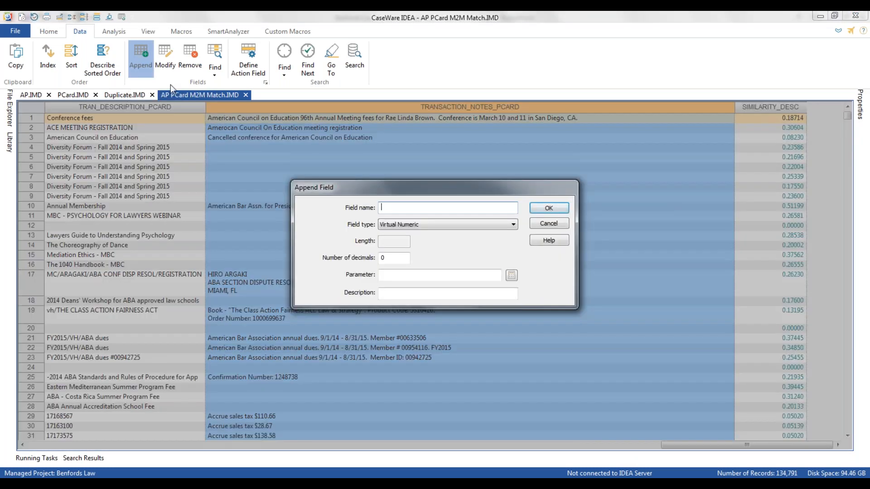
pyautogui.write('DIFF INV TRAN AMTS')
pyautogui.press('Tab')
pyautogui.press('Tab')
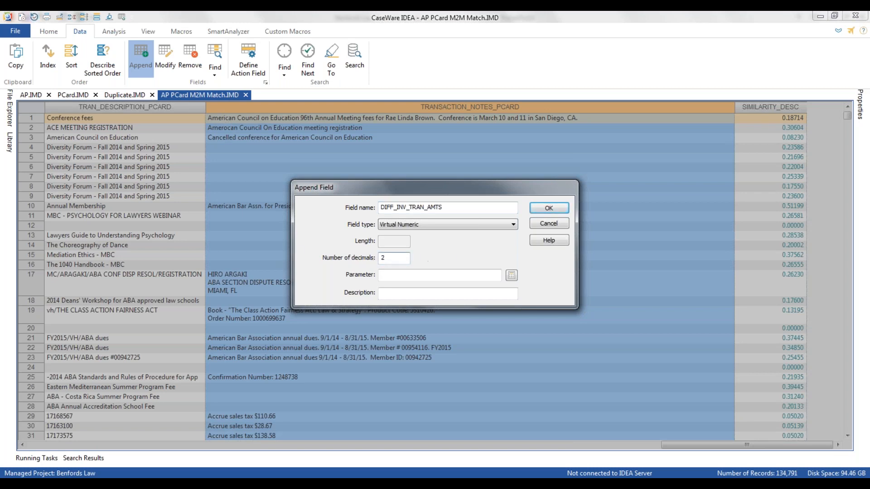
# Load the saved equation Amounts Pct Difference.EQX, append the DIFF_INV_TRAN_AMTS field with it, and check the field's values.
pyautogui.click(512, 275)
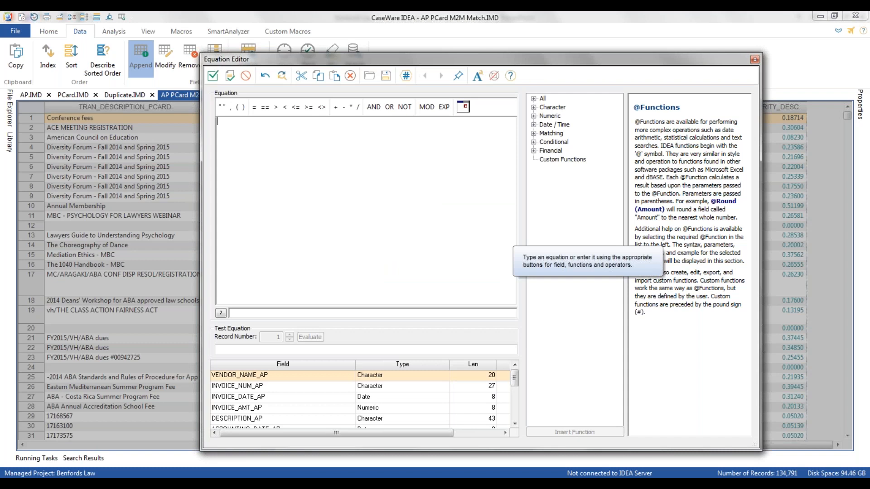
pyautogui.click(369, 76)
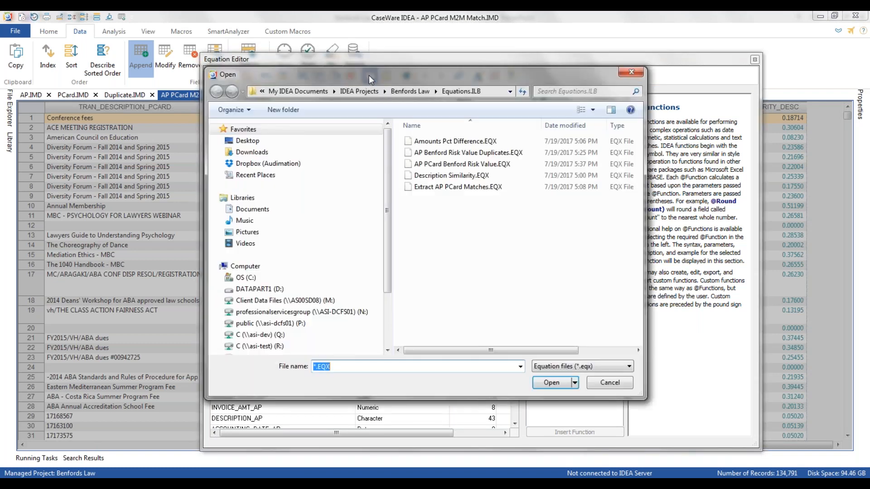
pyautogui.click(443, 142)
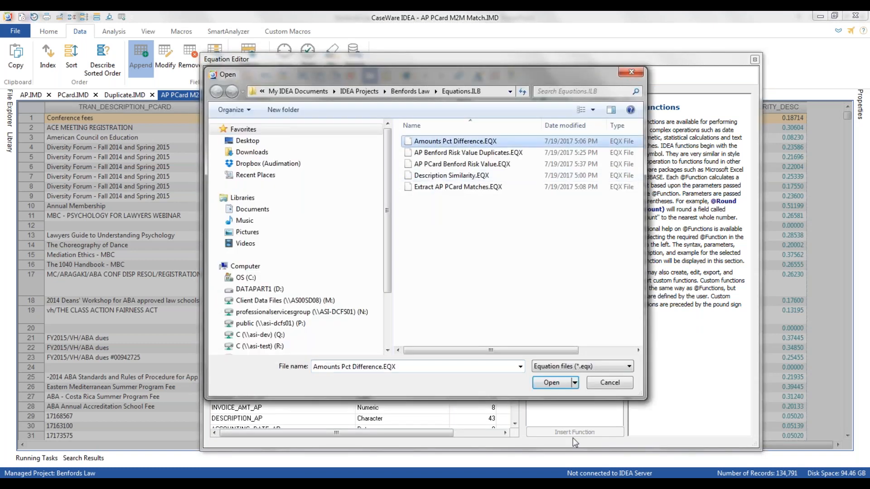
pyautogui.click(553, 383)
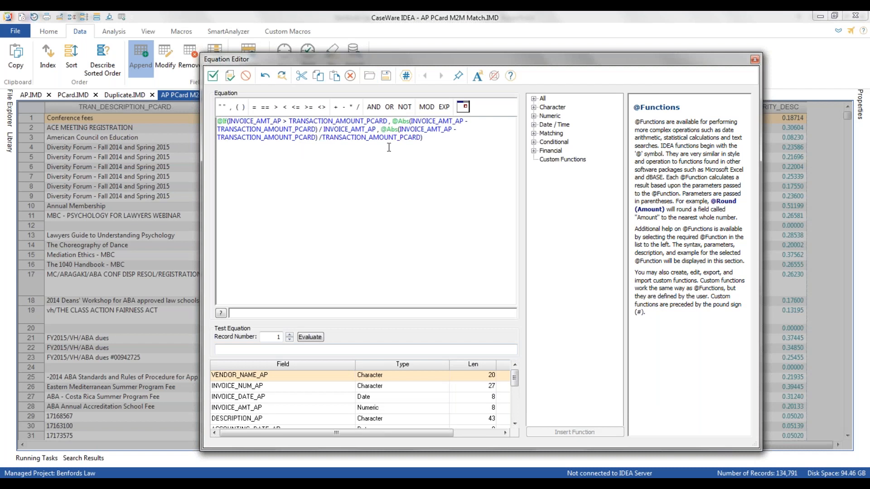
pyautogui.click(213, 75)
pyautogui.click(546, 210)
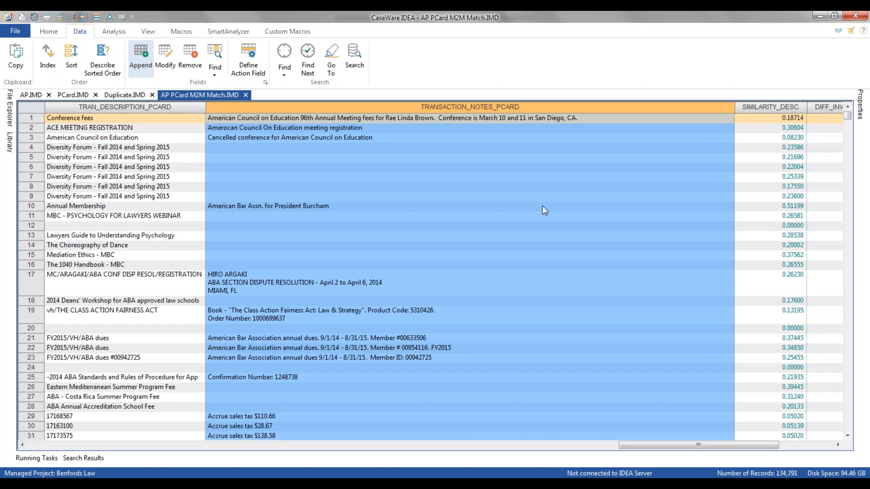
pyautogui.moveTo(714, 445); pyautogui.dragTo(768, 438)
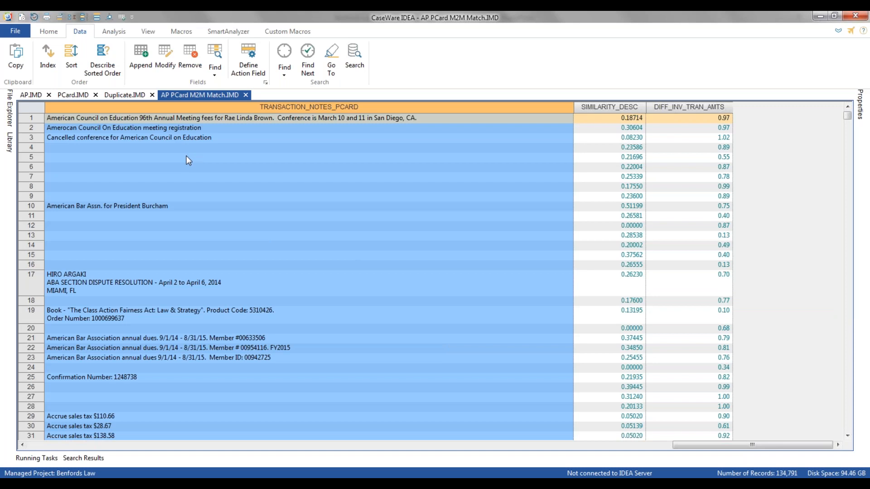
# Begin a direct extraction of all records into a file named AP Pcard Matches.
pyautogui.click(114, 32)
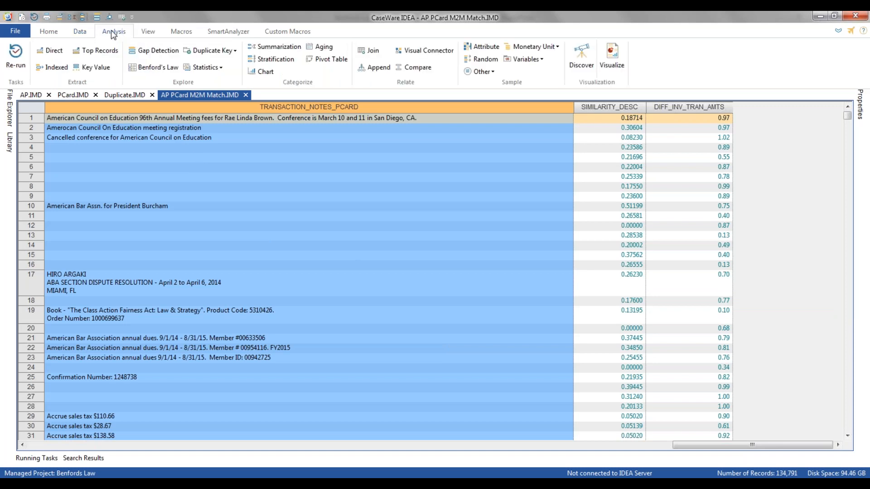
pyautogui.click(50, 51)
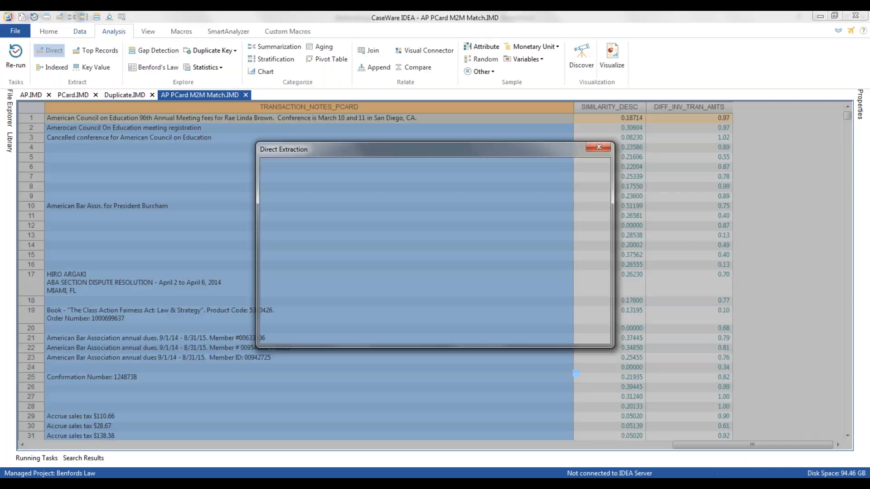
pyautogui.click(358, 244)
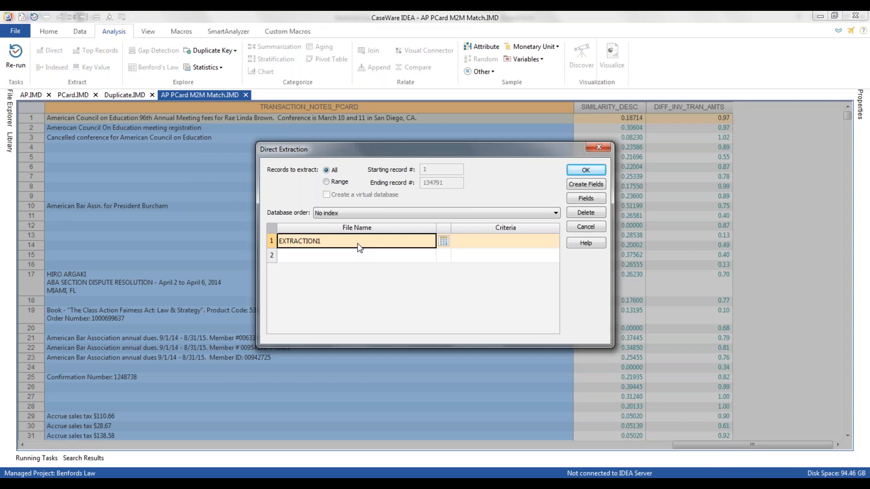
pyautogui.click(359, 241)
pyautogui.write('AP Pcard Matches')
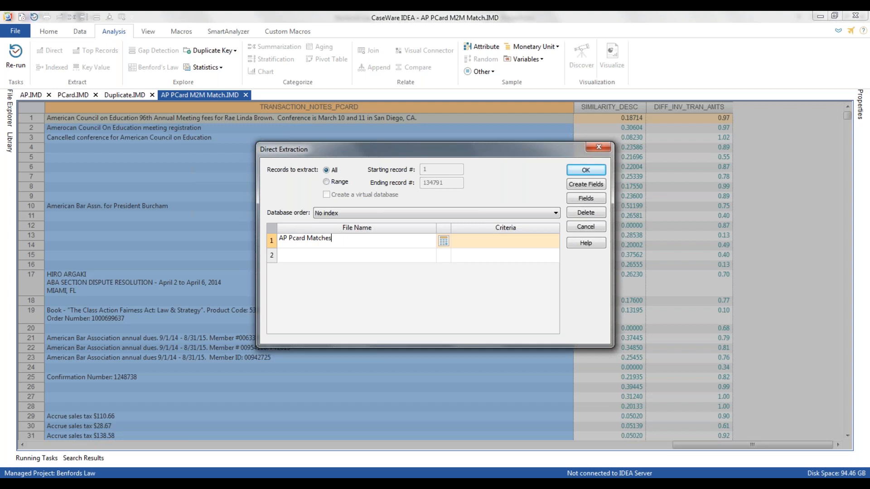
# Load Extract AP PCard Matches.EQX as the extraction criteria, run the extraction, and look over the extracted records.
pyautogui.click(443, 240)
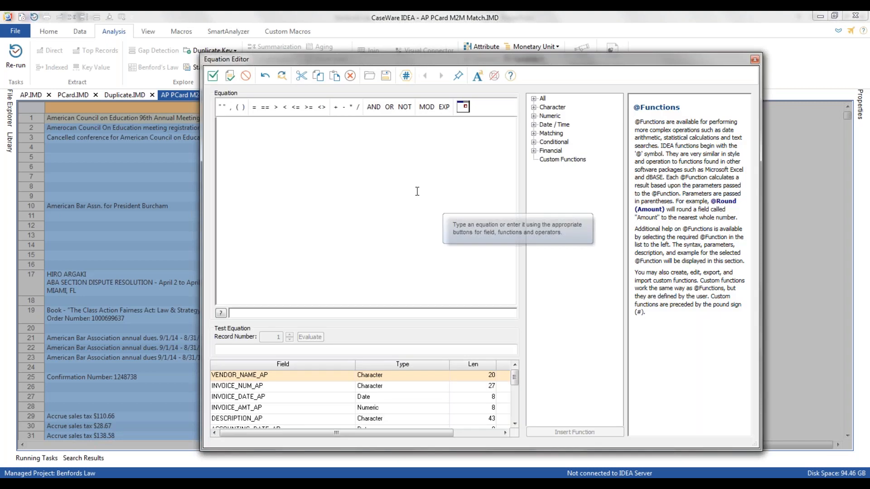
pyautogui.click(370, 75)
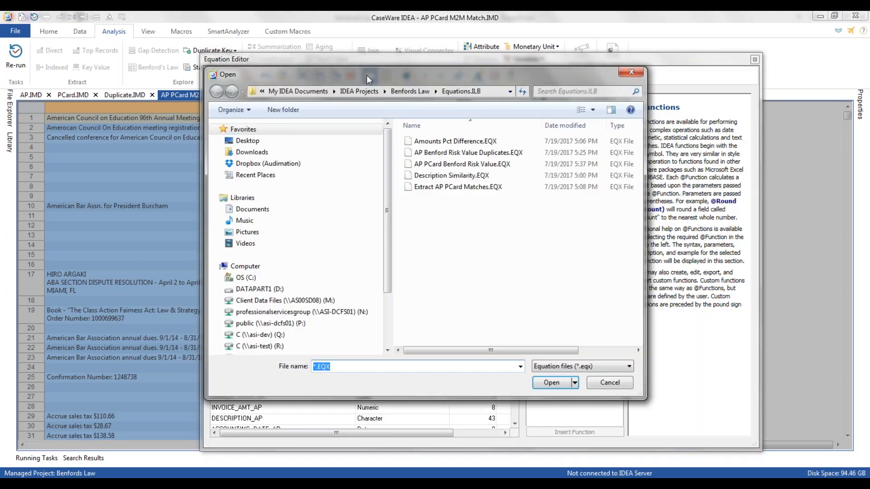
pyautogui.click(463, 189)
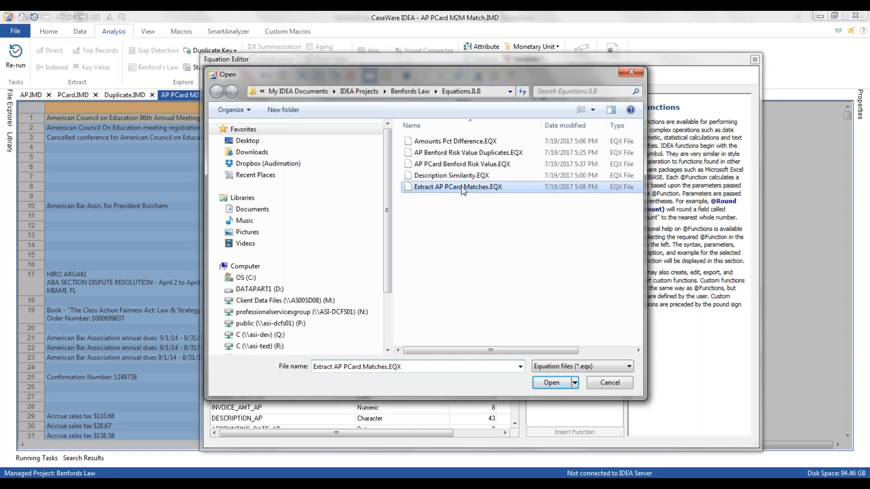
pyautogui.click(552, 383)
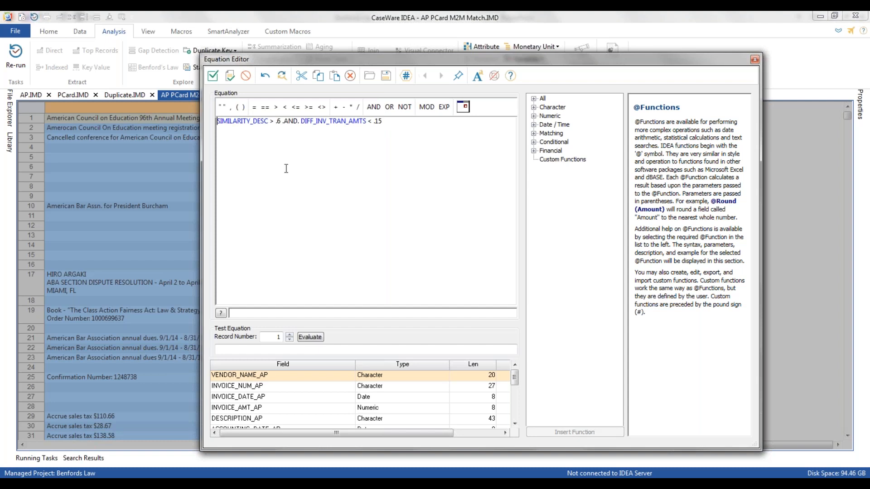
pyautogui.click(212, 76)
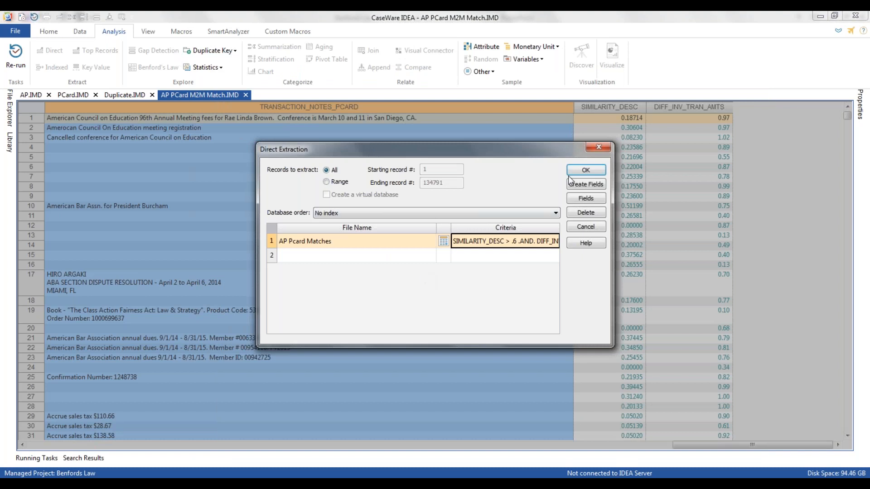
pyautogui.click(582, 172)
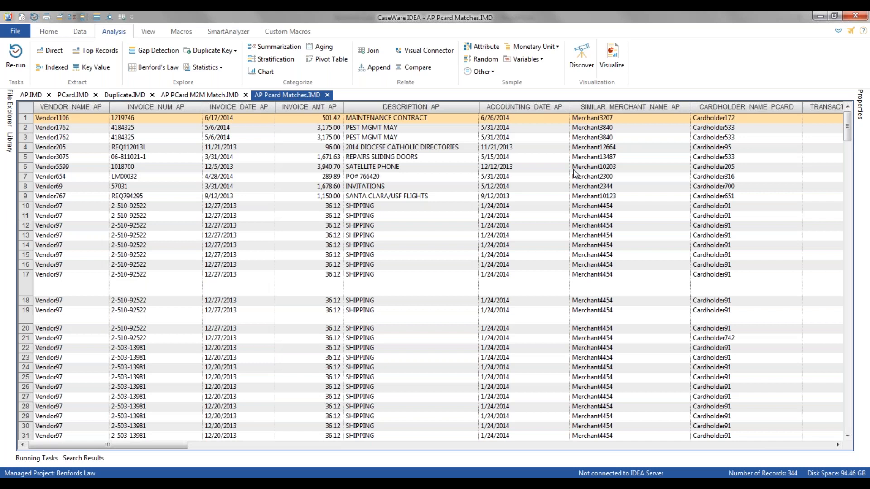
pyautogui.click(408, 137)
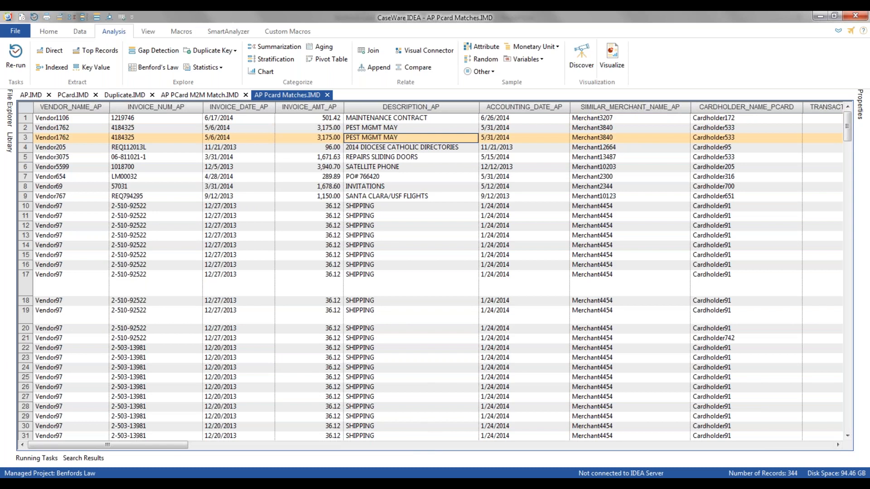
pyautogui.moveTo(117, 445)
pyautogui.mouseDown()
pyautogui.moveTo(544, 462)
pyautogui.moveTo(816, 452)
pyautogui.moveTo(254, 461)
pyautogui.moveTo(117, 453)
pyautogui.mouseUp()
# Run a Benford's Law analysis on the positive TRANSACTION_AMOUNT values of the PCard database, adding Webcast to the result name.
pyautogui.click(75, 94)
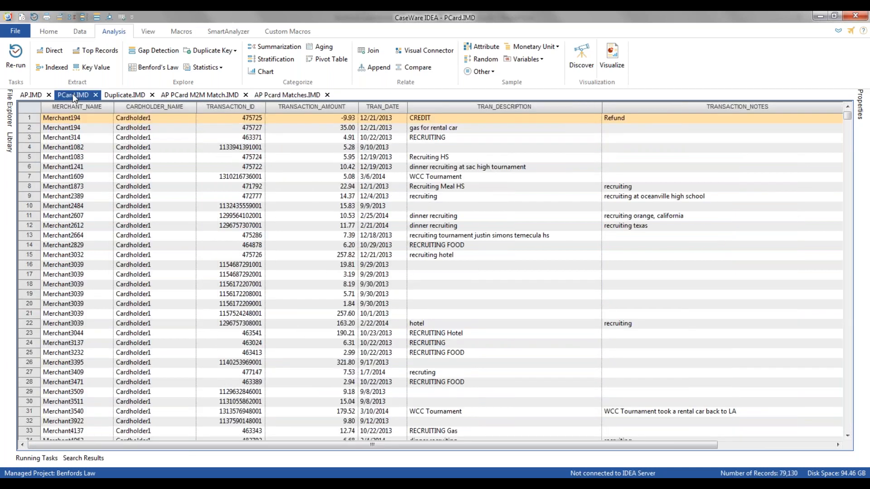
pyautogui.click(153, 67)
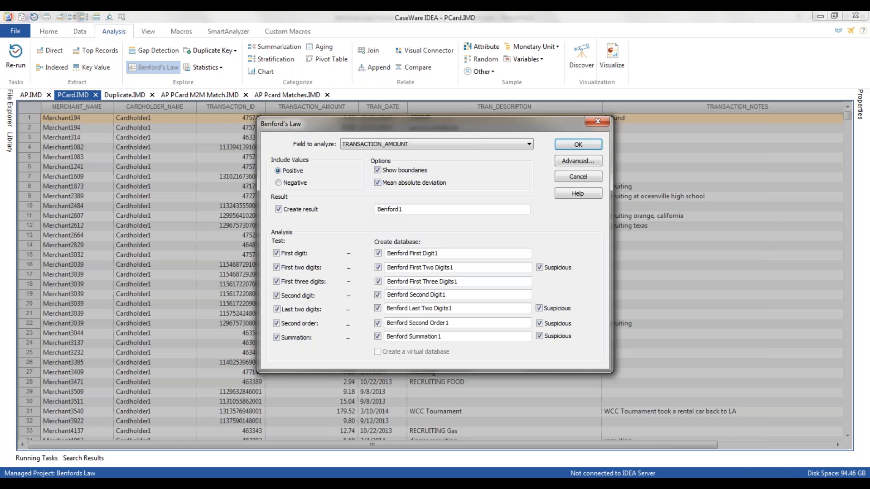
pyautogui.click(406, 209)
pyautogui.press('BackSpace')
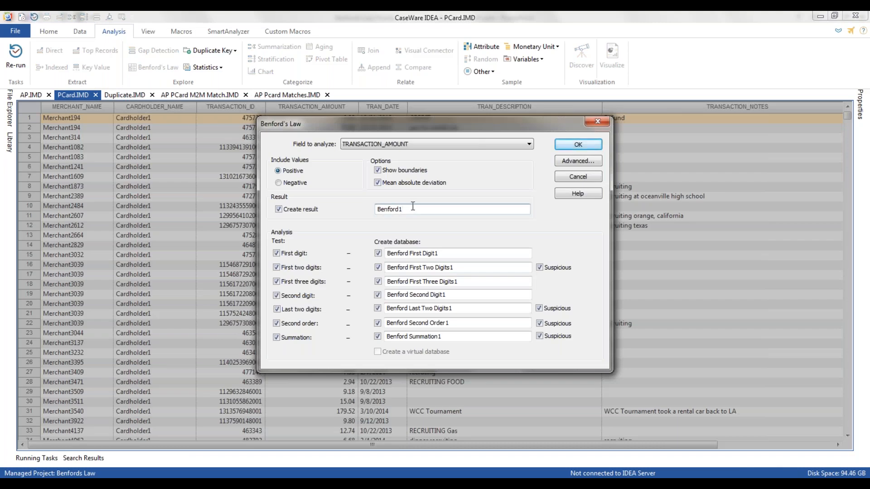
pyautogui.write('Webcast')
pyautogui.click(584, 146)
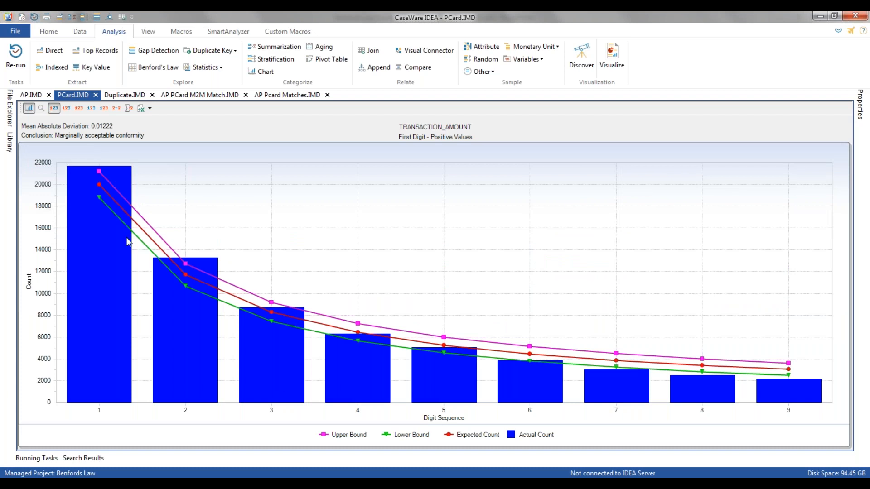
# Review the second digit, first three digits and first two digits charts, examining the suspicious digit sequences in the last one.
pyautogui.click(91, 109)
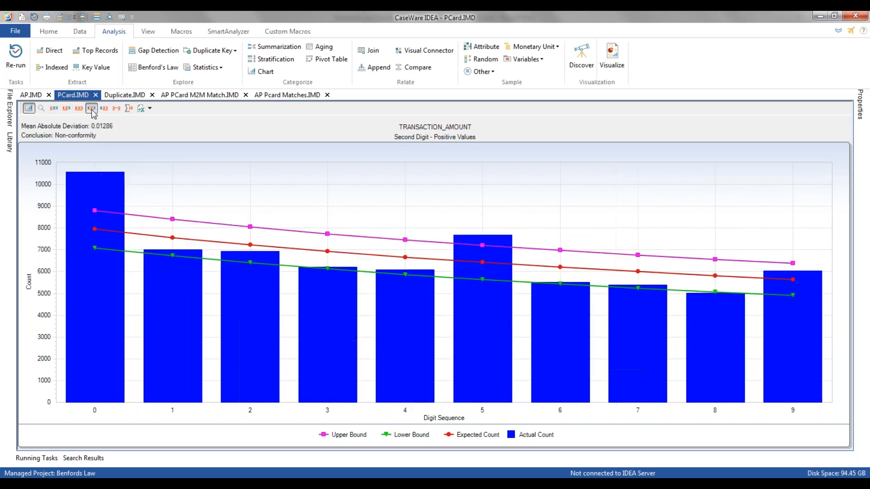
pyautogui.click(79, 109)
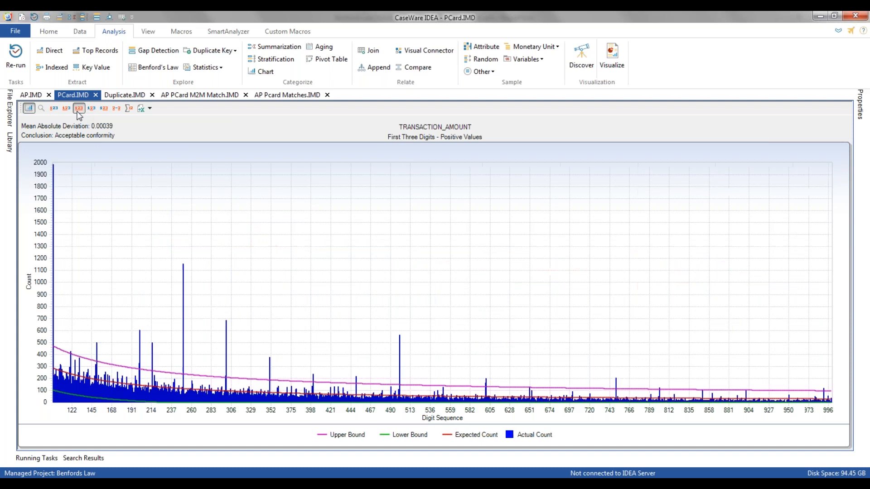
pyautogui.click(66, 108)
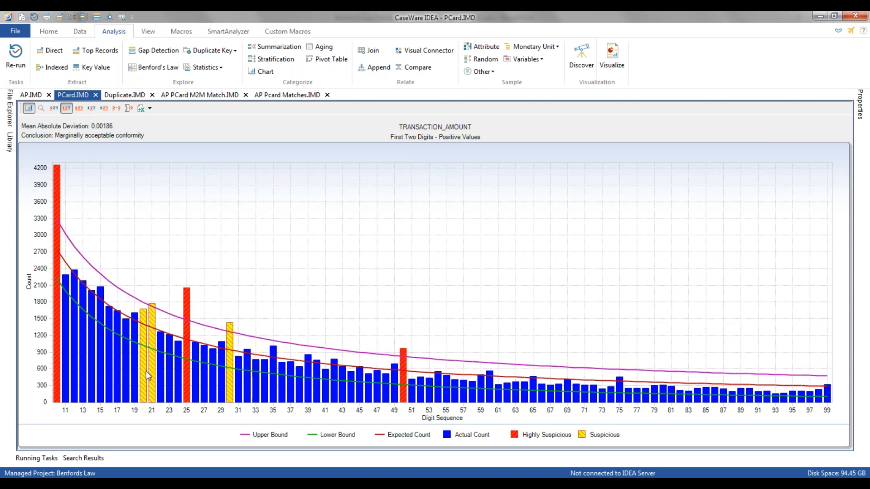
pyautogui.moveTo(154, 380)
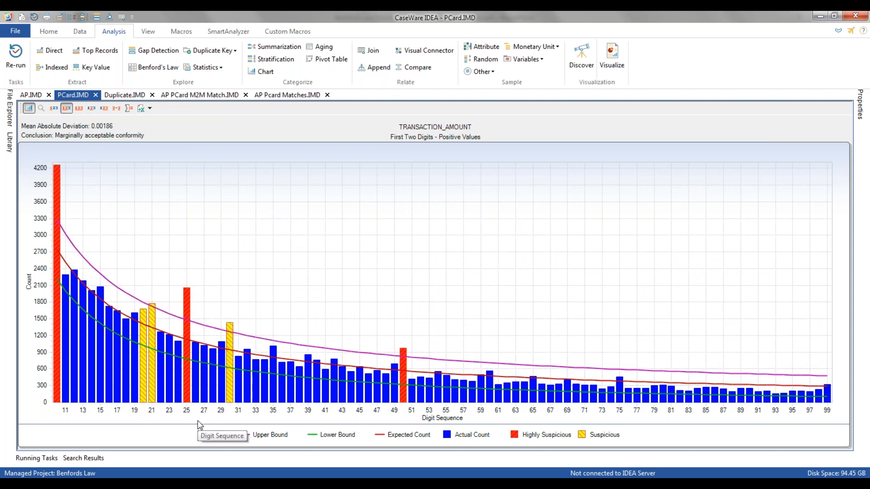
pyautogui.moveTo(142, 402)
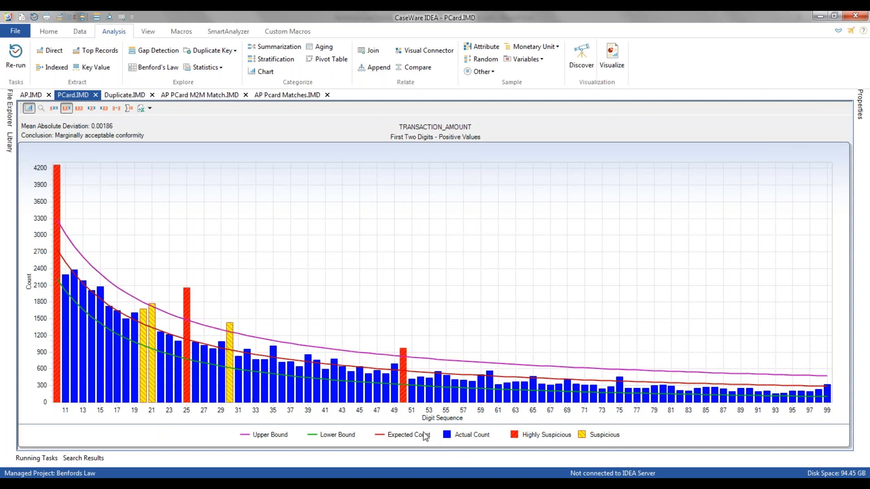
# Begin a virtual numeric field BENFORD_RATING with 0 decimals in the AP Pcard Matches database.
pyautogui.click(274, 96)
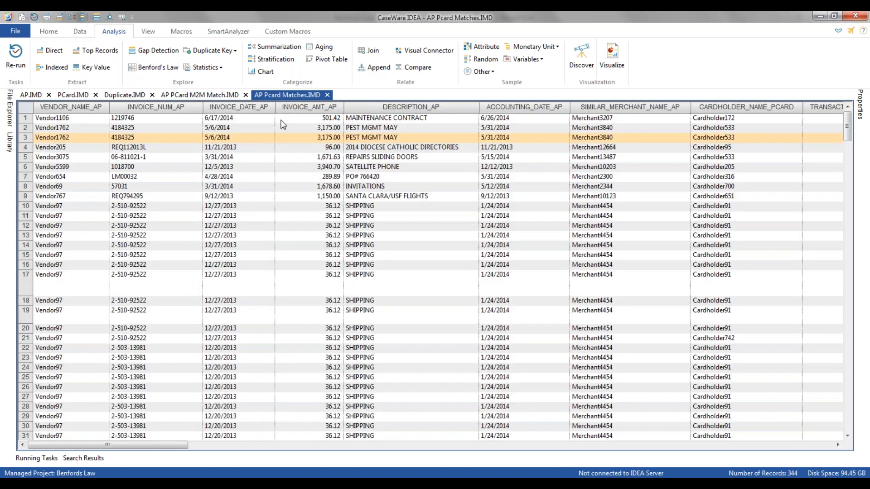
pyautogui.moveTo(113, 445); pyautogui.dragTo(812, 450)
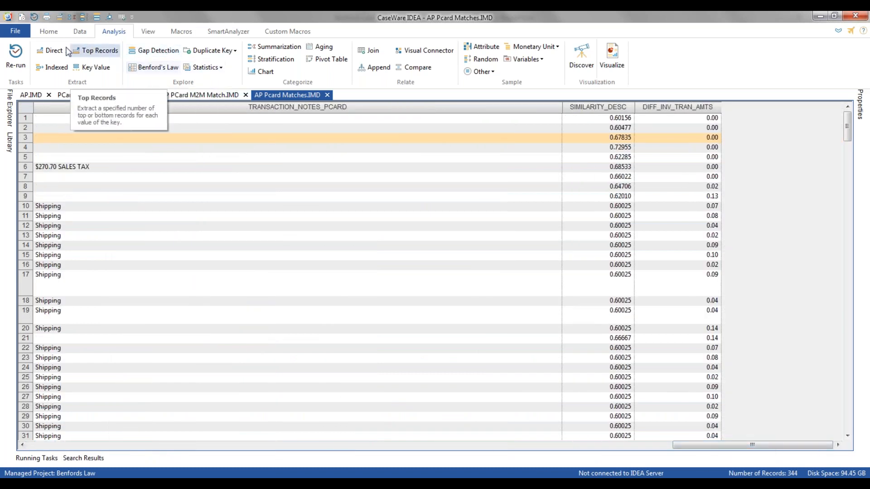
pyautogui.click(80, 31)
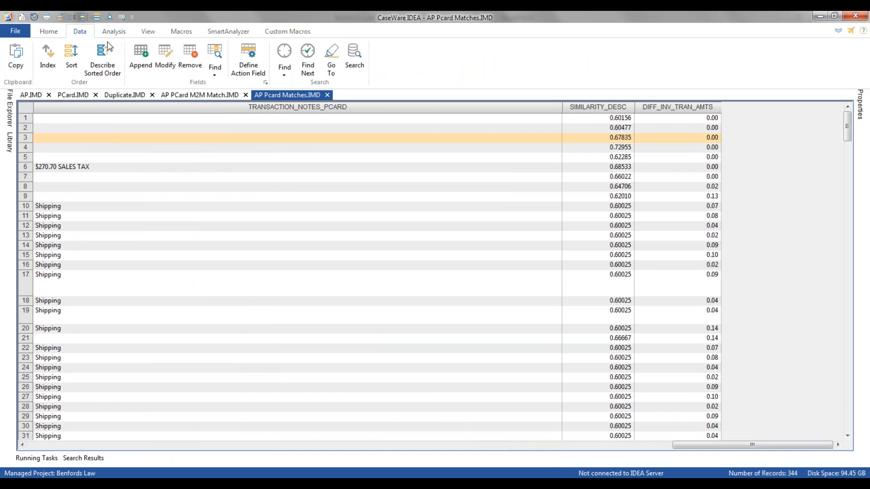
pyautogui.click(140, 53)
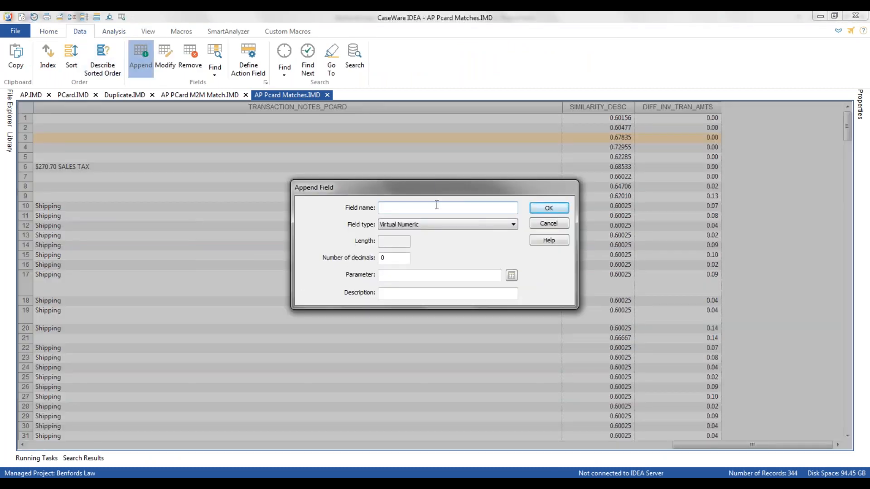
pyautogui.write('BENFORD RATING')
# Load the saved equation AP PCard Benford Risk Value.EQX as the formula of the BENFORD_RATING field.
pyautogui.click(512, 275)
pyautogui.click(369, 75)
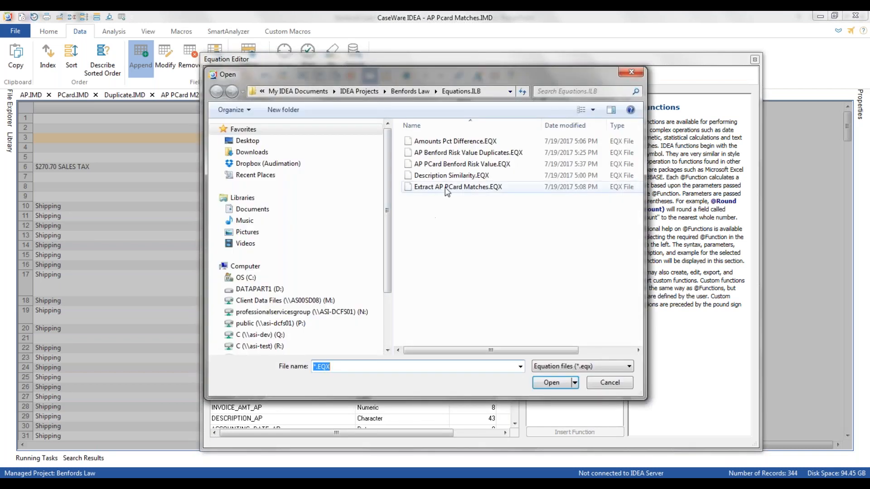
pyautogui.click(446, 154)
pyautogui.click(449, 164)
pyautogui.click(550, 384)
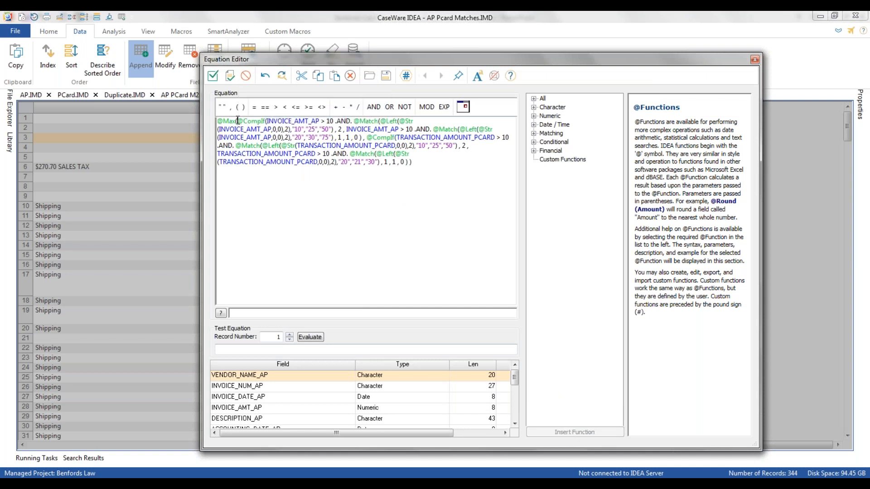
pyautogui.moveTo(237, 121); pyautogui.dragTo(364, 137)
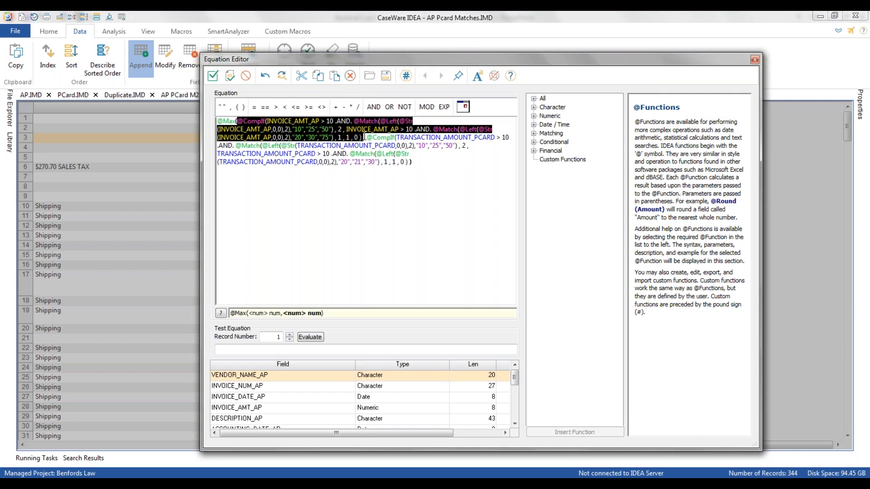
pyautogui.click(367, 137)
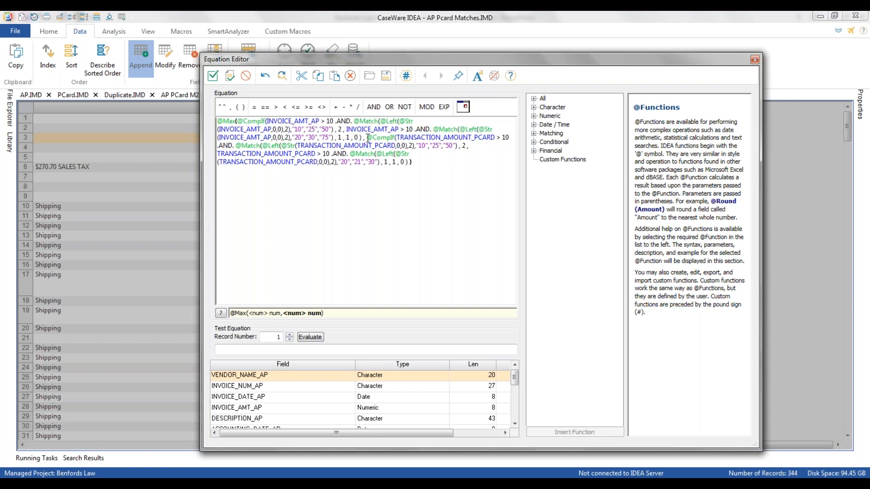
pyautogui.moveTo(368, 137); pyautogui.dragTo(374, 165)
pyautogui.click(383, 162)
pyautogui.click(426, 146)
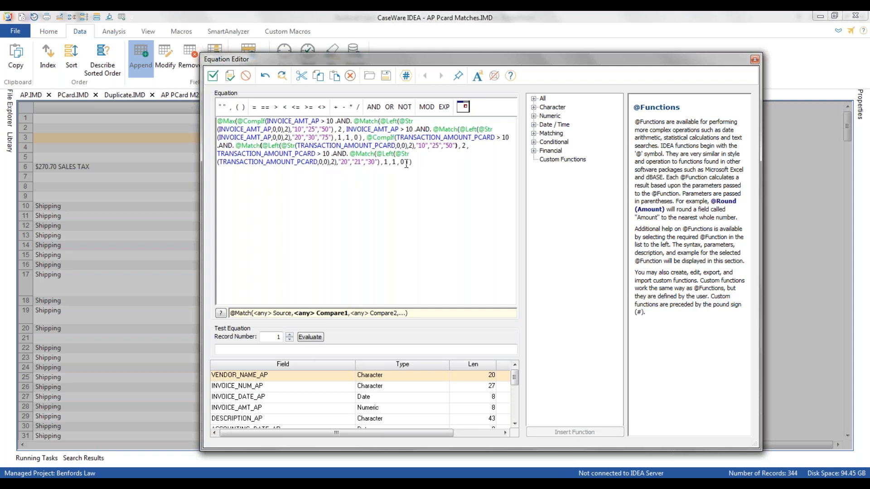
pyautogui.click(329, 122)
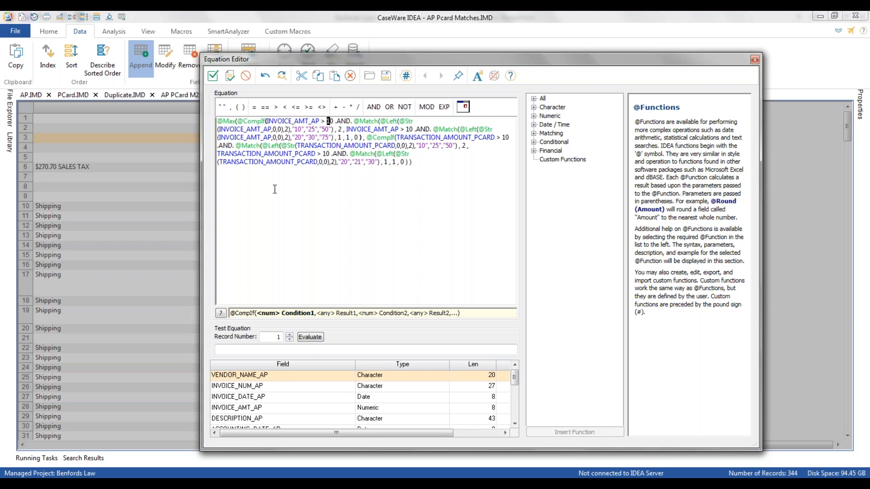
pyautogui.click(215, 77)
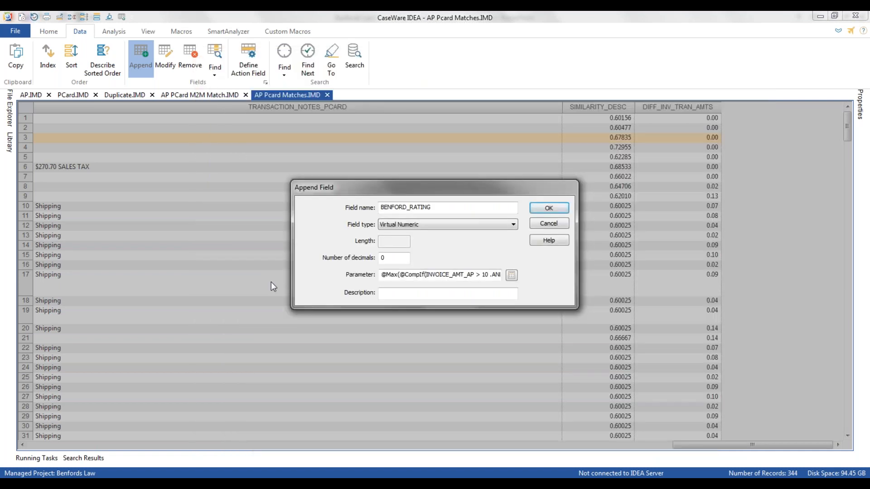
pyautogui.click(546, 208)
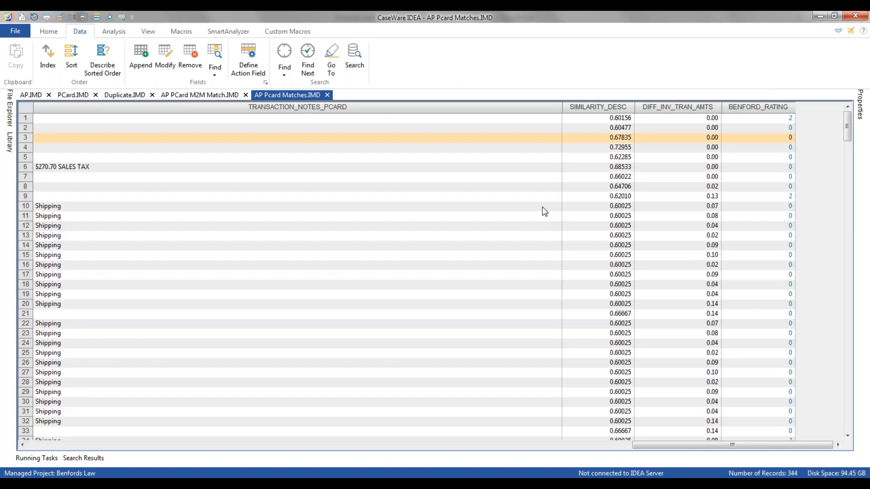
# Sort the AP Pcard Matches records by BENFORD_RATING in descending order and review their AP and PCard fields.
pyautogui.doubleClick(742, 107)
pyautogui.doubleClick(742, 108)
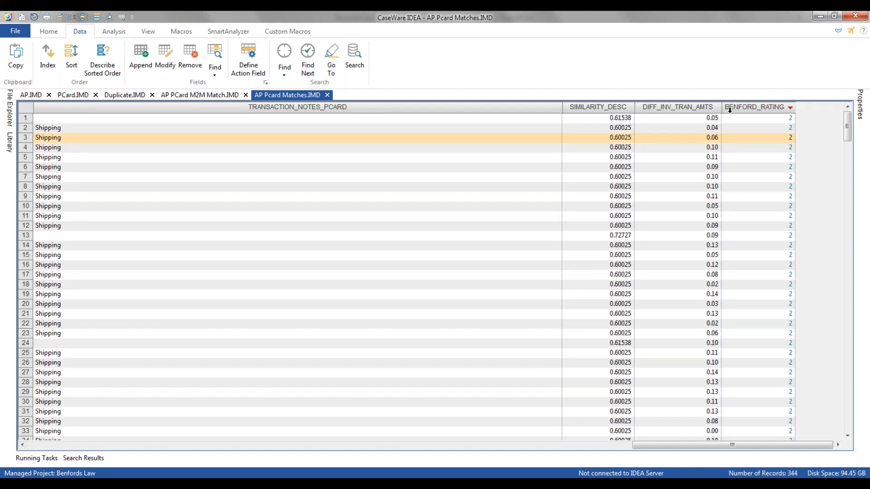
pyautogui.moveTo(711, 443); pyautogui.dragTo(65, 450)
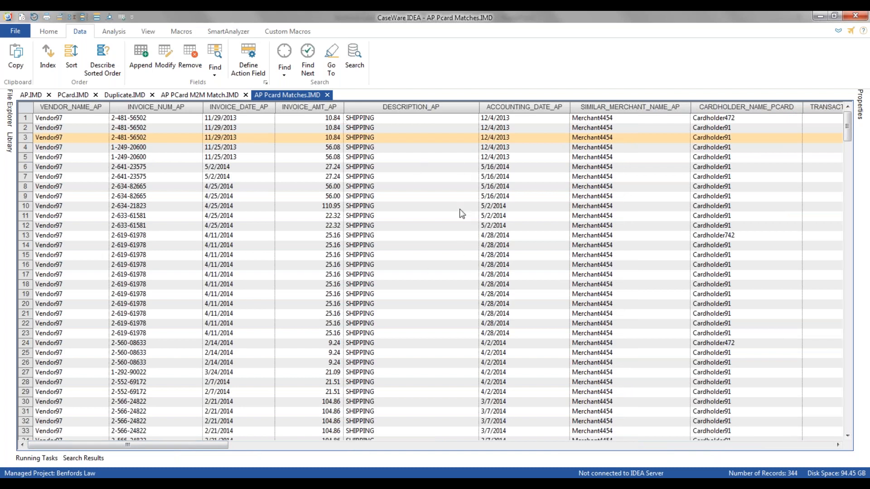
pyautogui.click(751, 445)
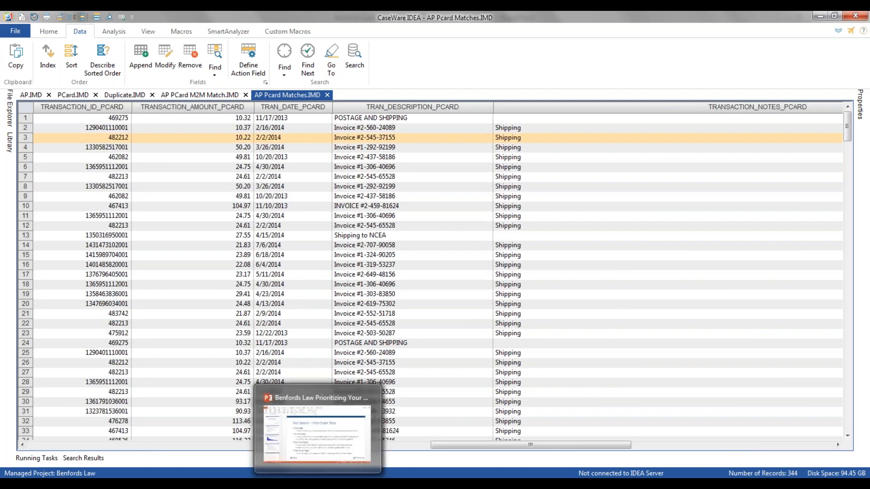
# Switch to the Benford's Law presentation in PowerPoint, start the slide show from the current slide, and advance one slide.
pyautogui.click(318, 483)
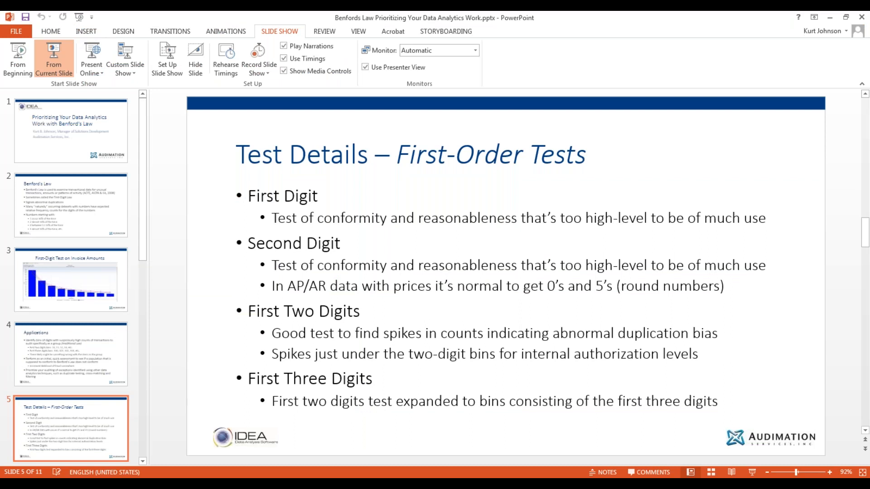
pyautogui.click(54, 59)
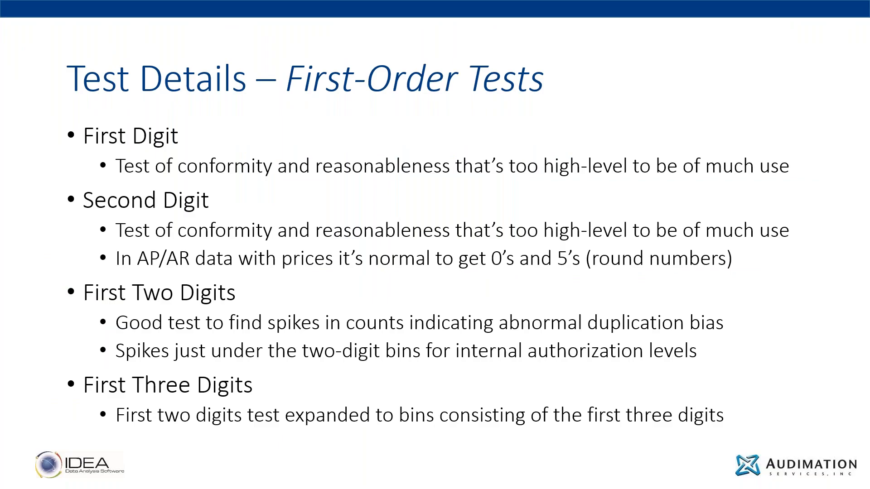
pyautogui.press('Right')
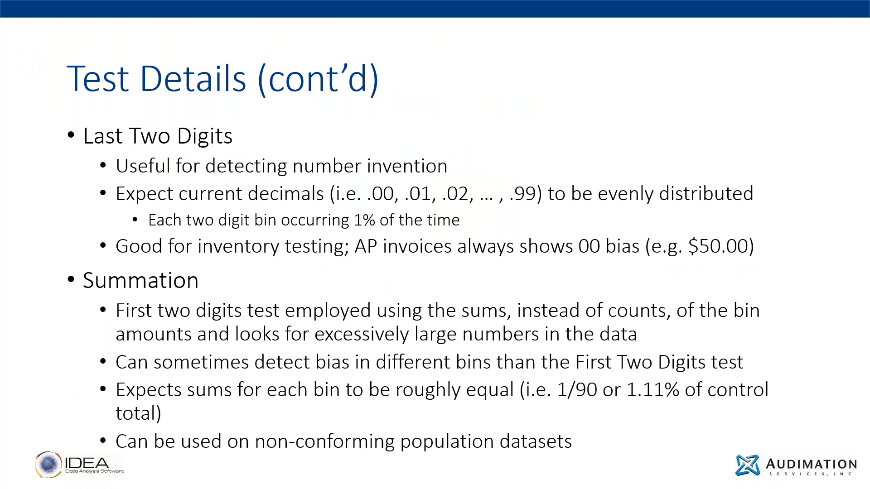